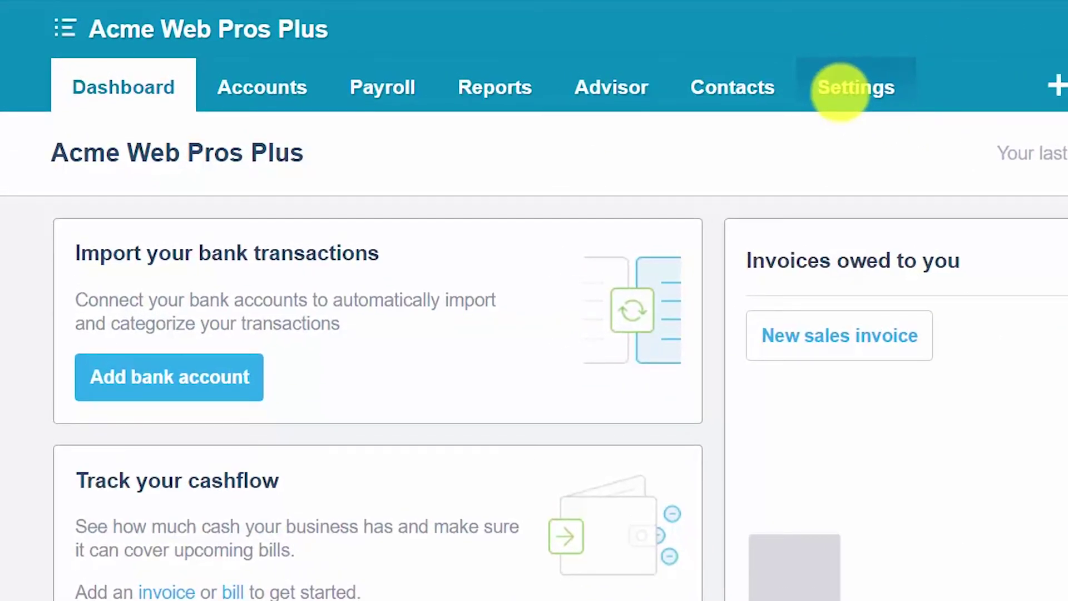
- Open the Invoice Settings page from the organization's General Settings
{"action": "left_click", "coordinate": [840, 89]}
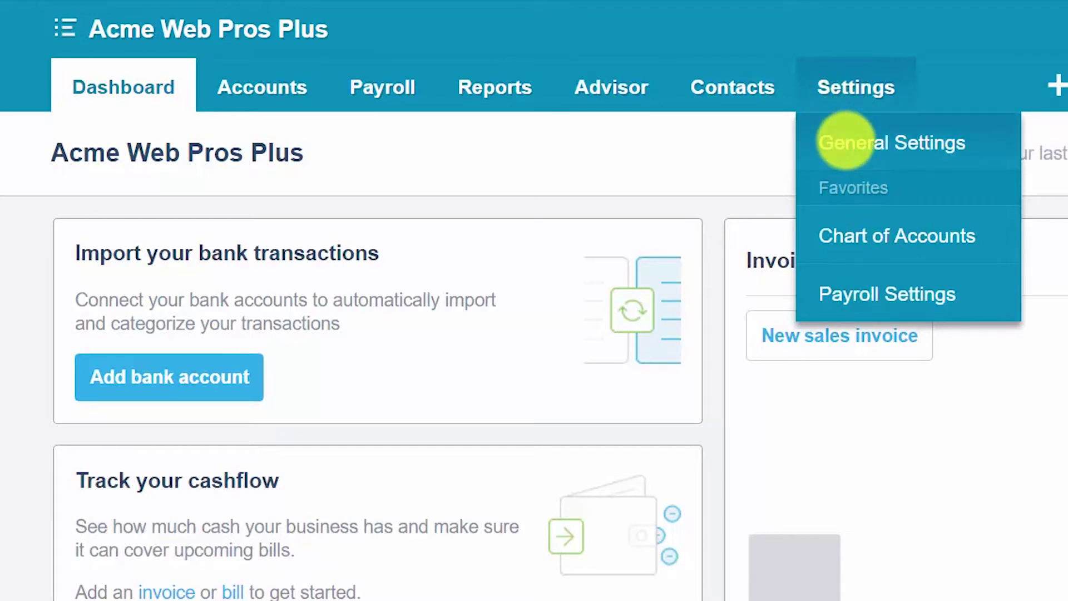
{"action": "left_click", "coordinate": [843, 141]}
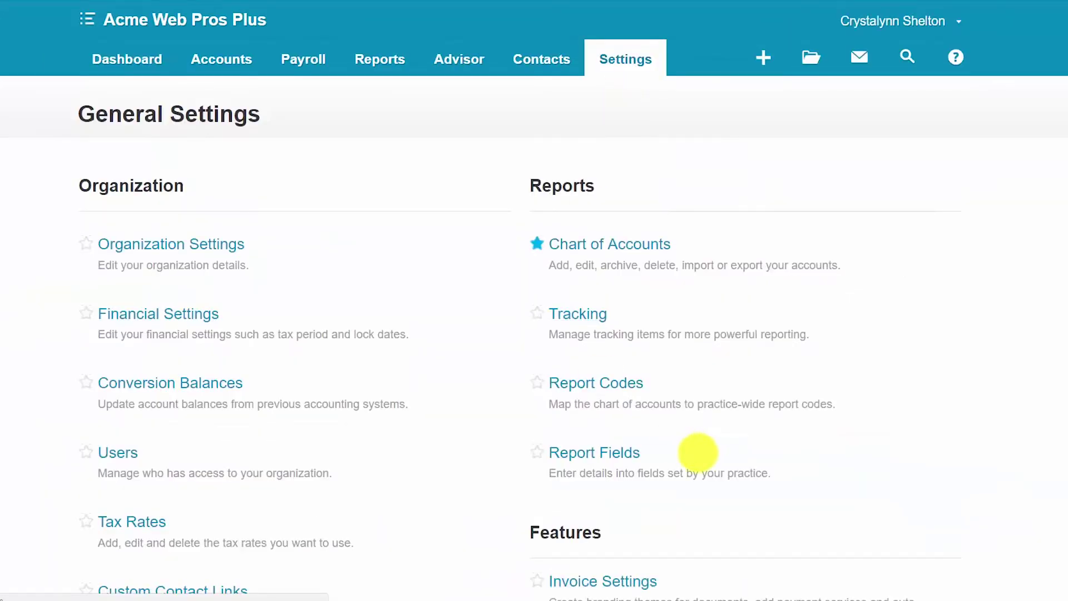
{"action": "scroll", "coordinate": [698, 451], "scroll_direction": "down", "scroll_amount": 5}
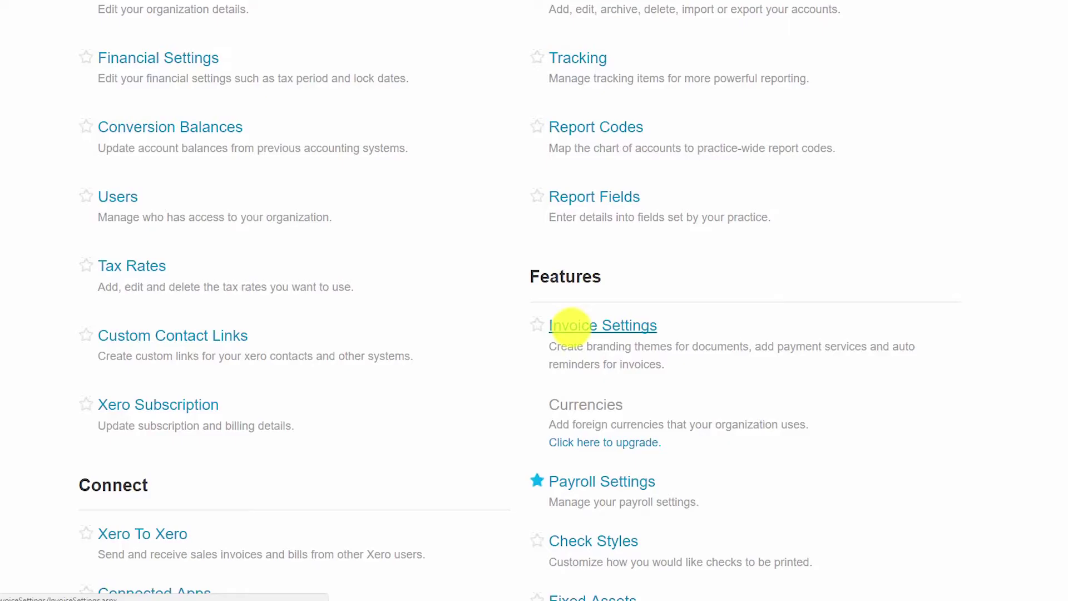
{"action": "left_click", "coordinate": [571, 326]}
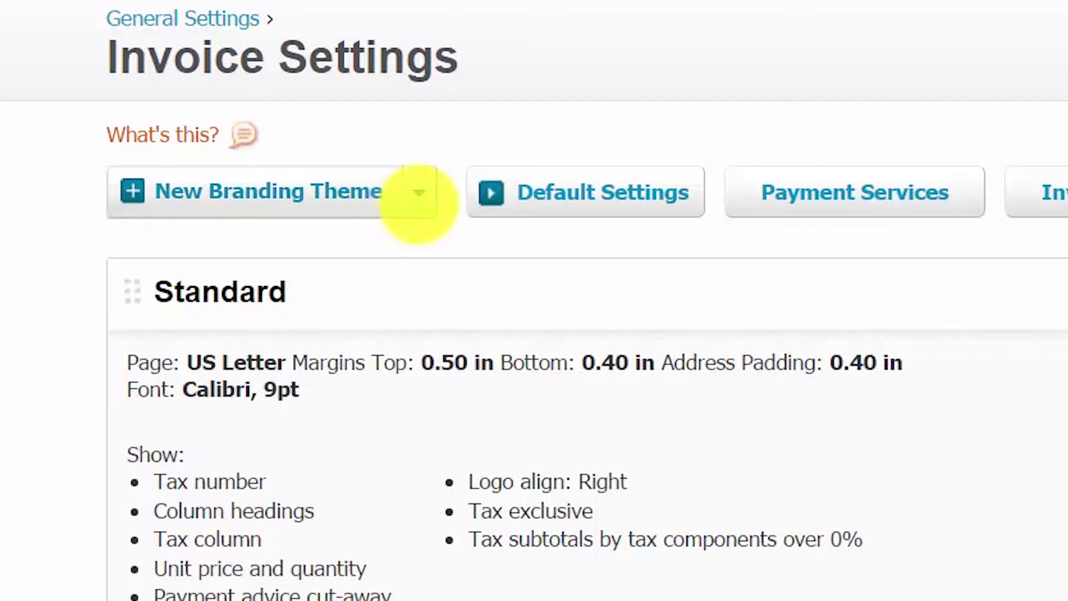
{"action": "left_click", "coordinate": [419, 201]}
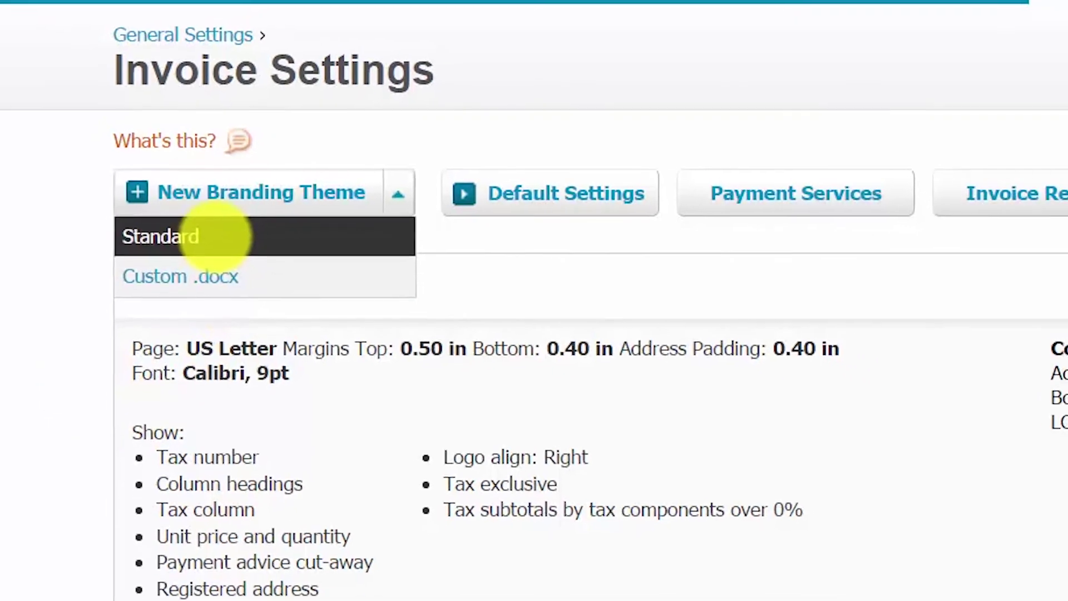
{"action": "left_click", "coordinate": [948, 229]}
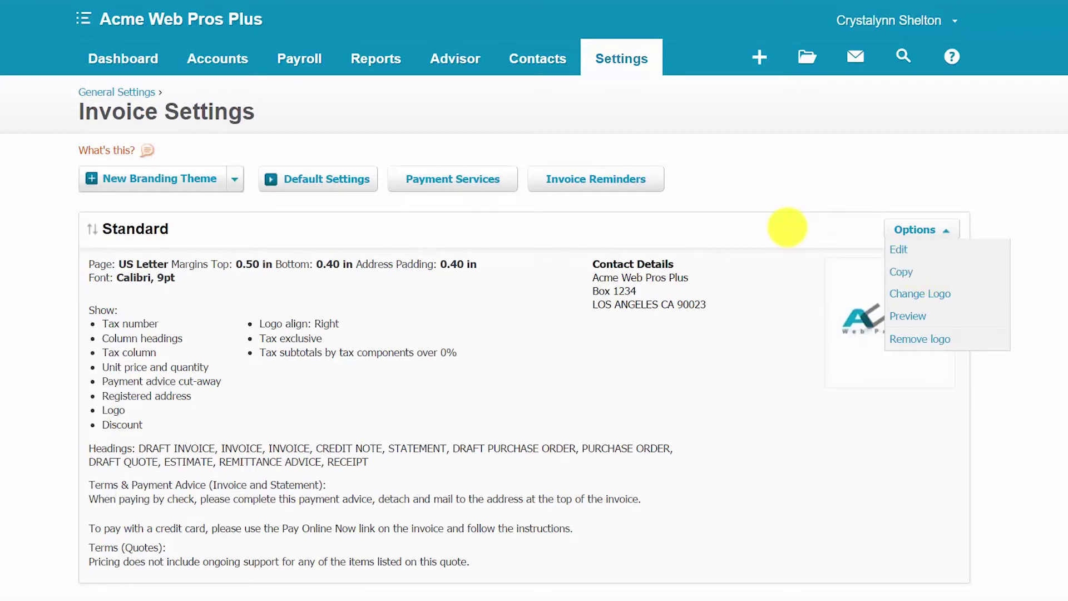
{"action": "left_click", "coordinate": [787, 227]}
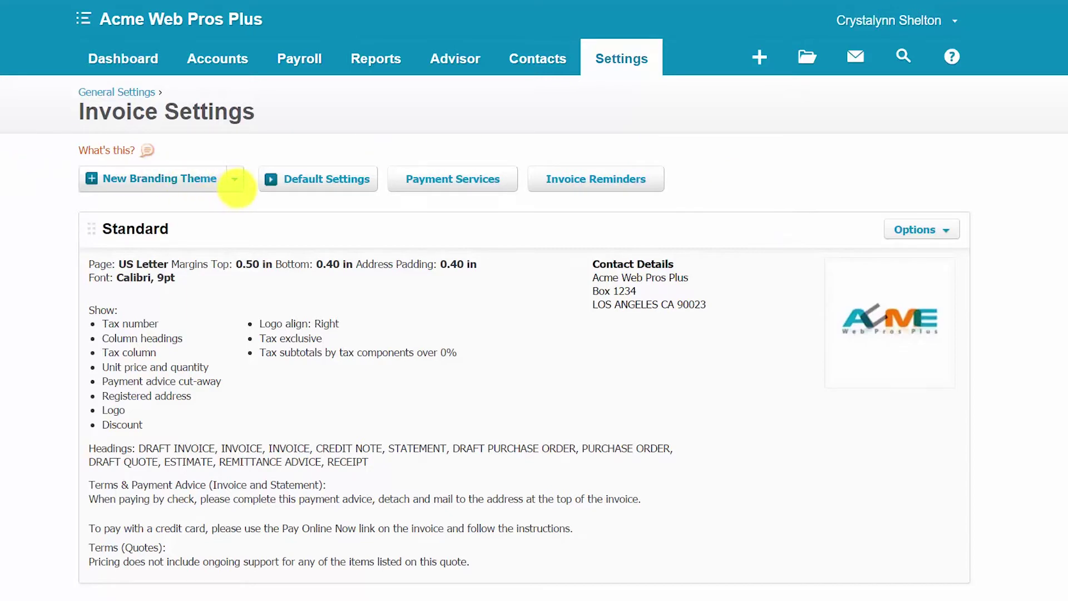
- Start a new standard branding theme named Acme Web Pros Plus Template1
{"action": "left_click", "coordinate": [235, 183]}
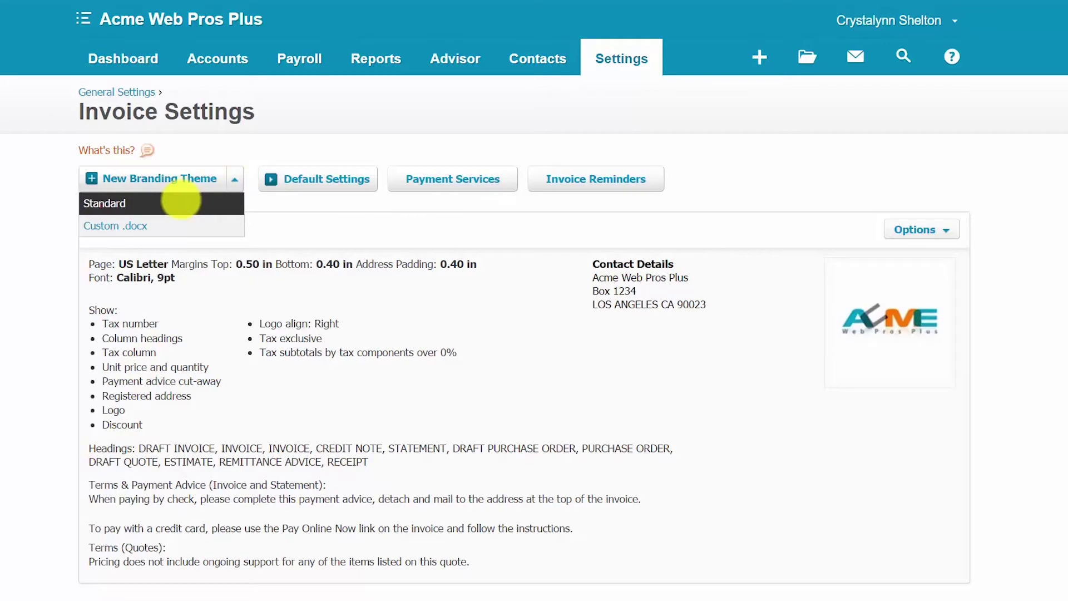
{"action": "left_click", "coordinate": [181, 202]}
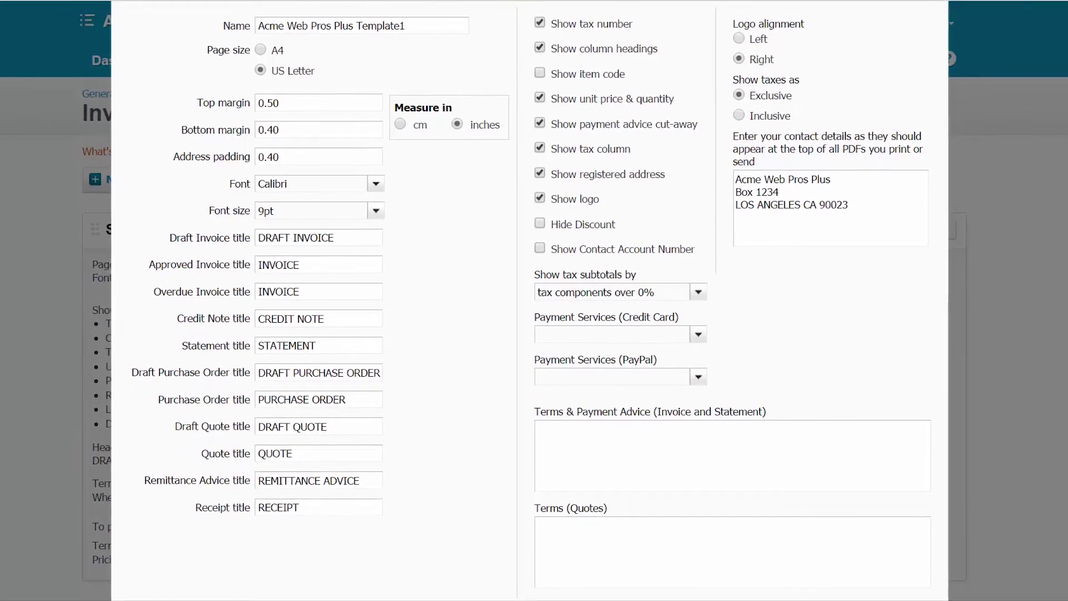
{"action": "triple_click", "coordinate": [412, 22]}
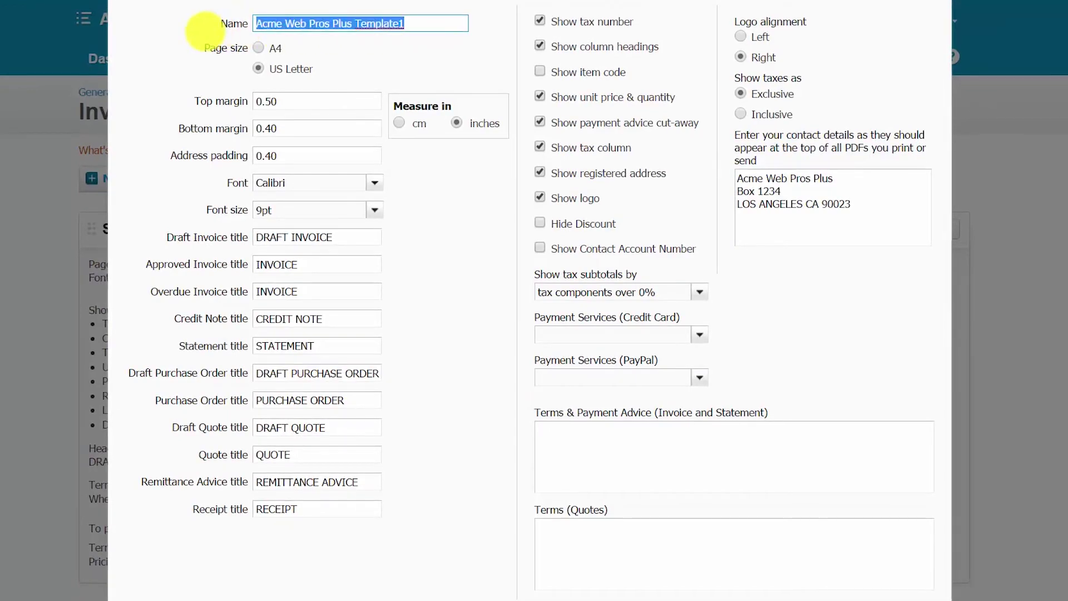
{"action": "left_click", "coordinate": [508, 35]}
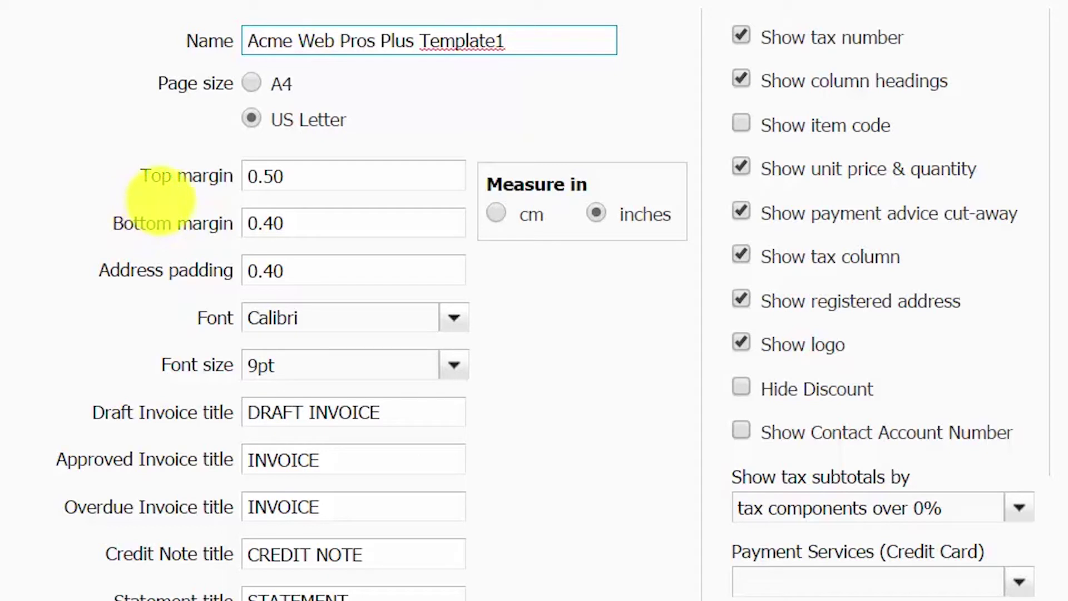
{"action": "left_click", "coordinate": [195, 86]}
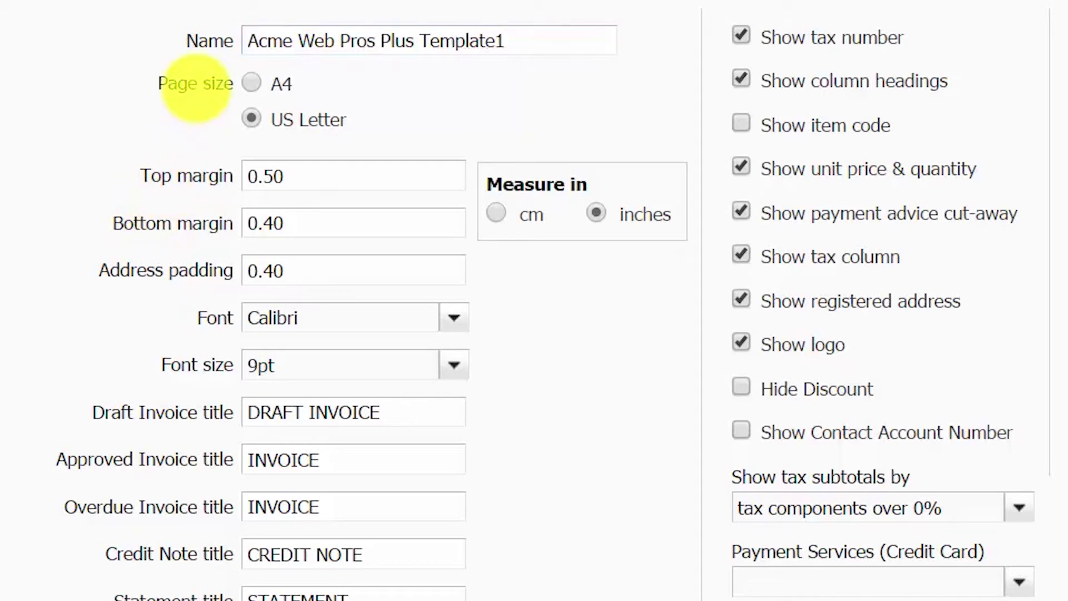
{"action": "left_click", "coordinate": [164, 225]}
{"action": "left_click", "coordinate": [186, 365]}
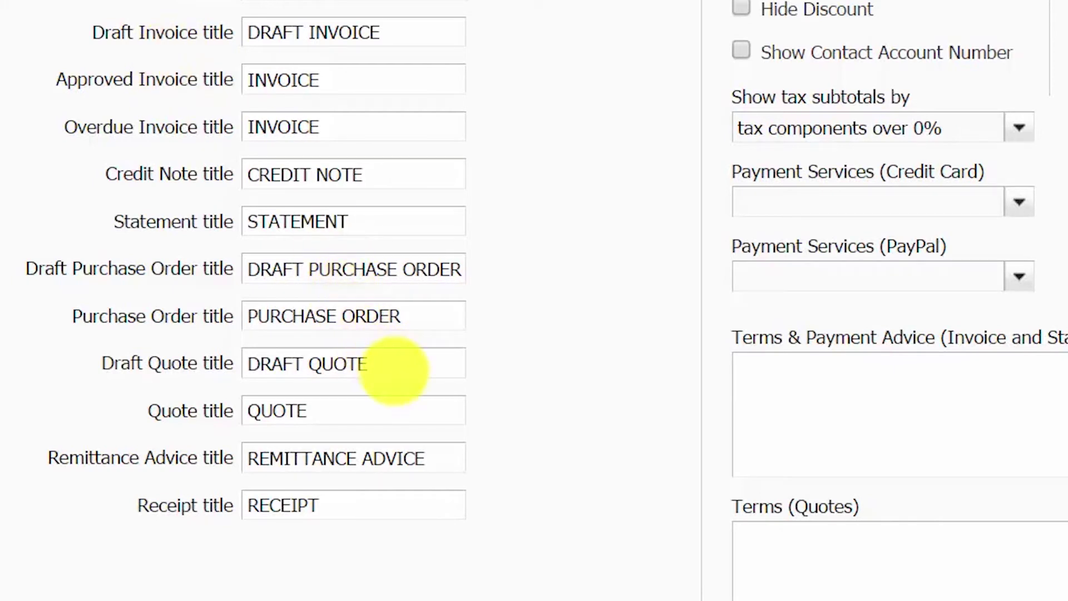
{"action": "left_click", "coordinate": [398, 363]}
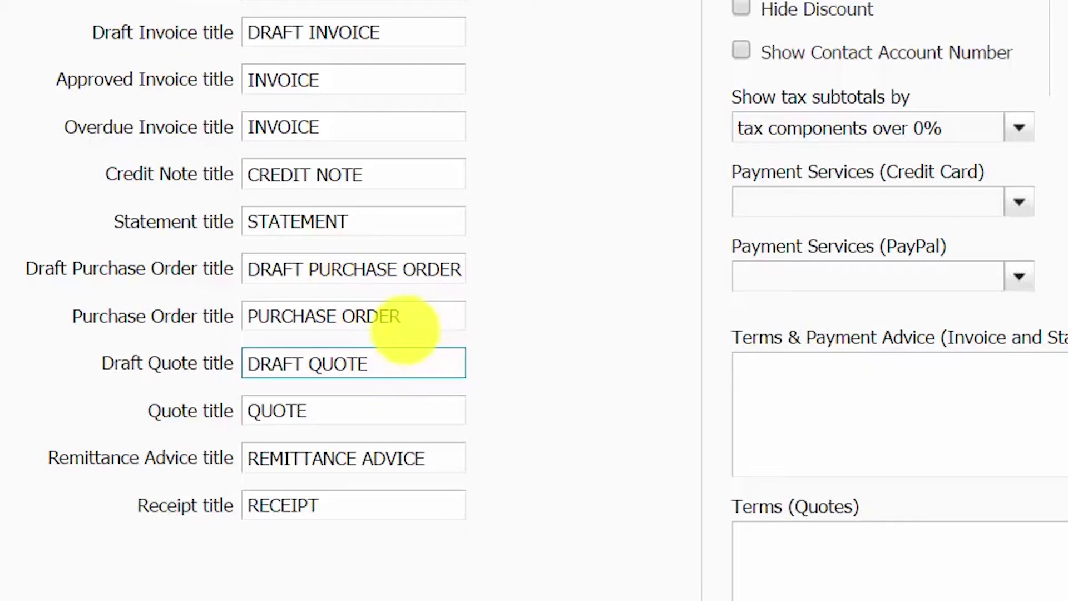
- Change the Quote title of the branding theme to ESTIMATE
{"action": "left_click", "coordinate": [404, 406]}
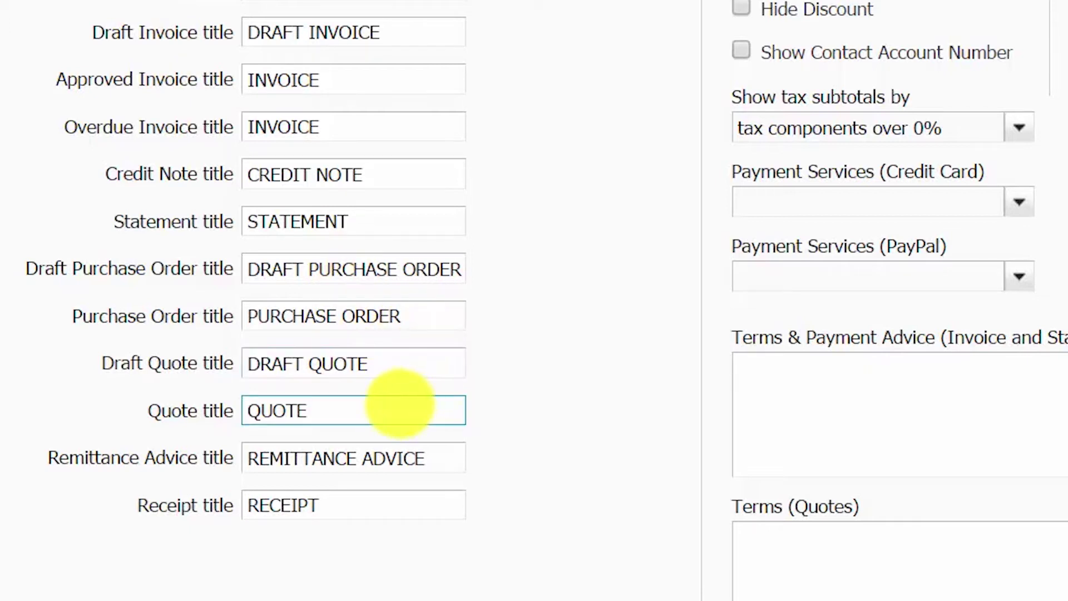
{"action": "key", "text": "BackSpace"}
{"action": "key", "text": "BackSpace"}
{"action": "key", "text": "BackSpace"}
{"action": "key", "text": "BackSpace"}
{"action": "key", "text": "BackSpace"}
{"action": "key", "text": "Caps_Lock"}
{"action": "type", "text": "ESTI"}
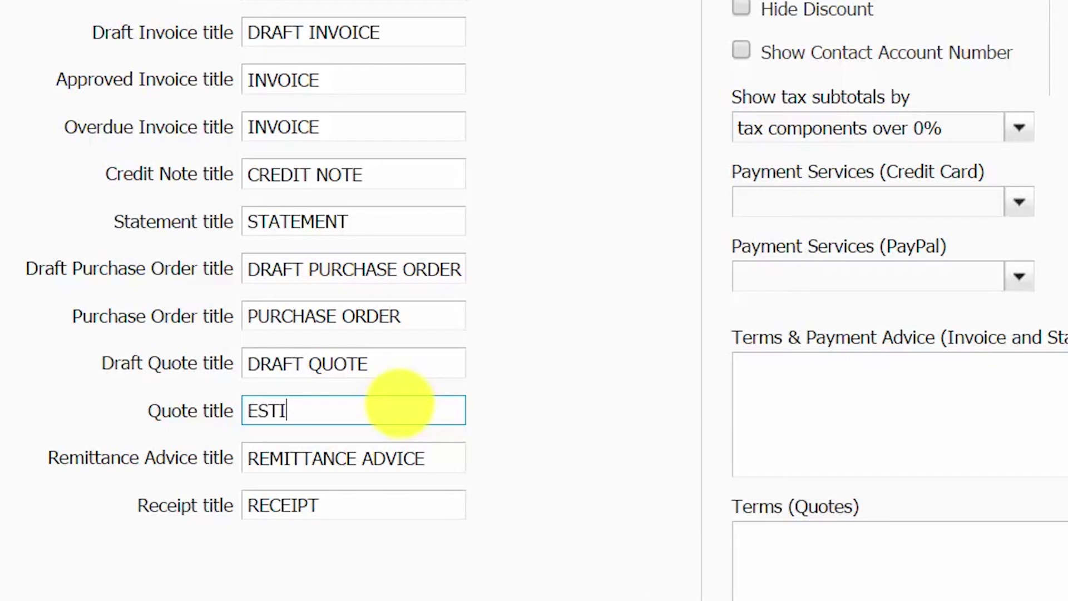
{"action": "type", "text": "MATE"}
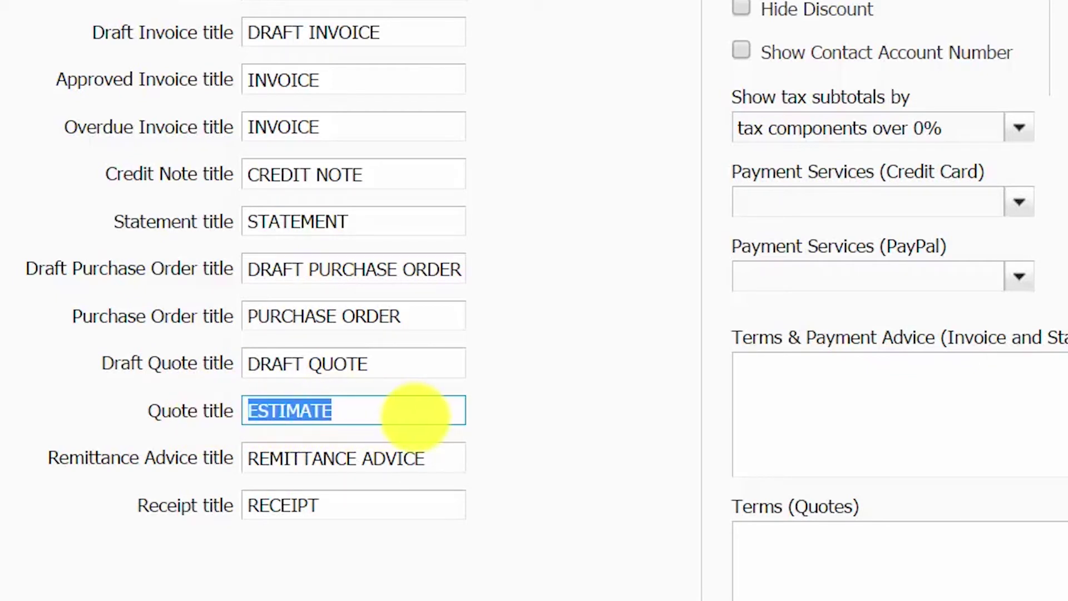
{"action": "left_click", "coordinate": [415, 414]}
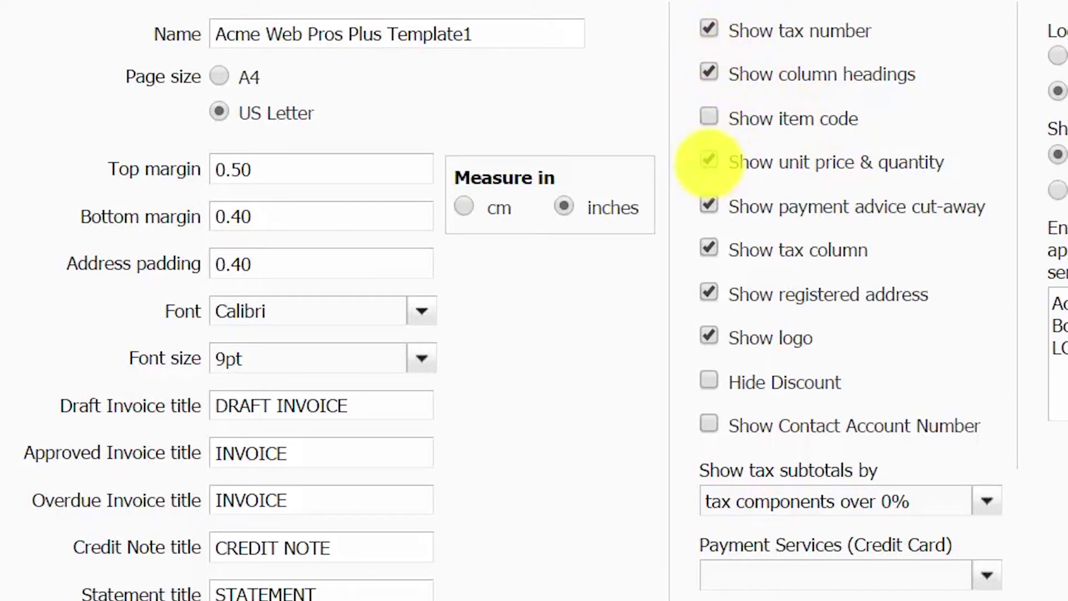
- Review the theme's display options, contact details, and the payment service choices for credit card and PayPal
{"action": "left_click", "coordinate": [709, 160]}
{"action": "left_click", "coordinate": [709, 160]}
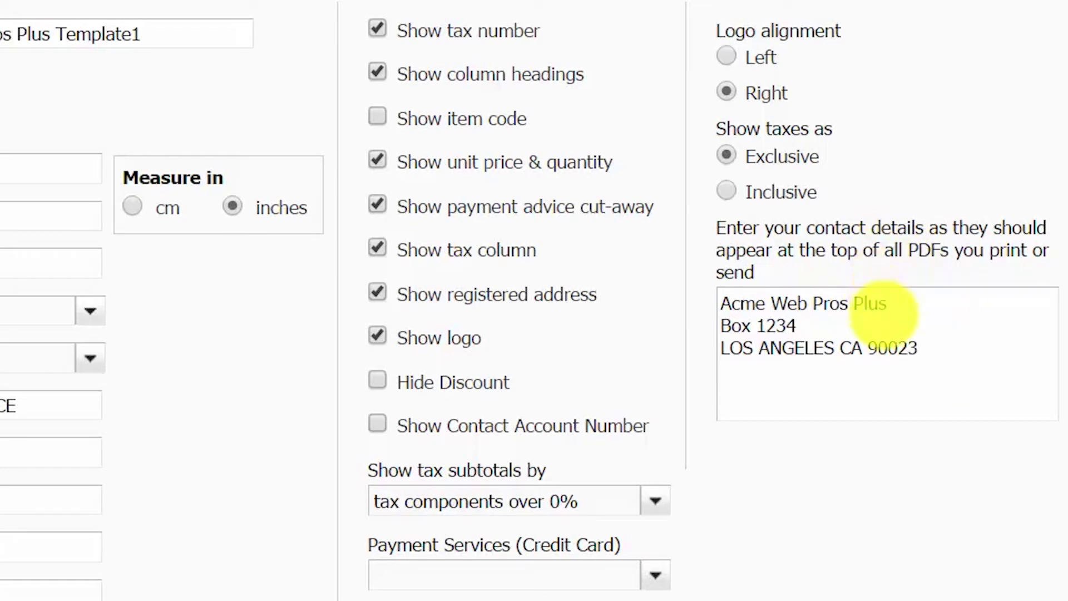
{"action": "left_click_drag", "start_coordinate": [930, 352], "coordinate": [706, 301]}
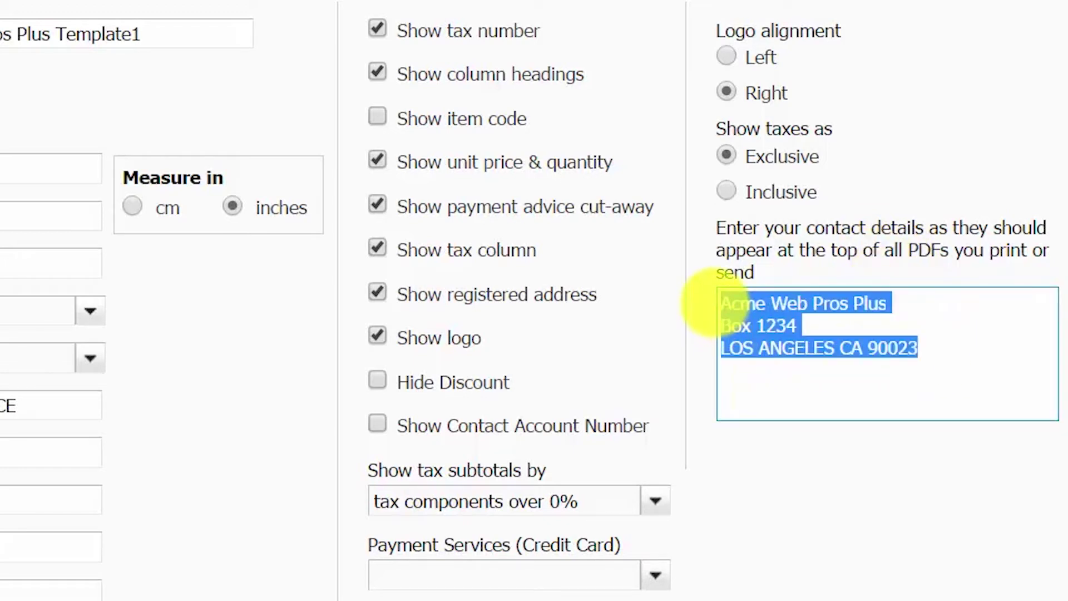
{"action": "left_click", "coordinate": [956, 384]}
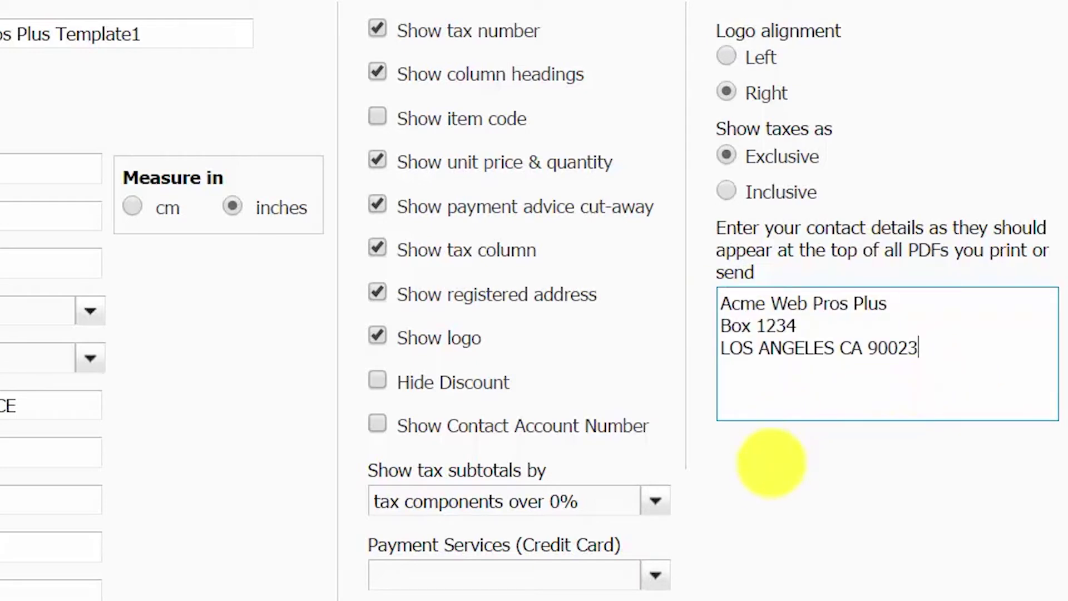
{"action": "scroll", "coordinate": [689, 436], "scroll_direction": "down", "scroll_amount": 3}
{"action": "scroll", "coordinate": [676, 358], "scroll_direction": "down", "scroll_amount": 1}
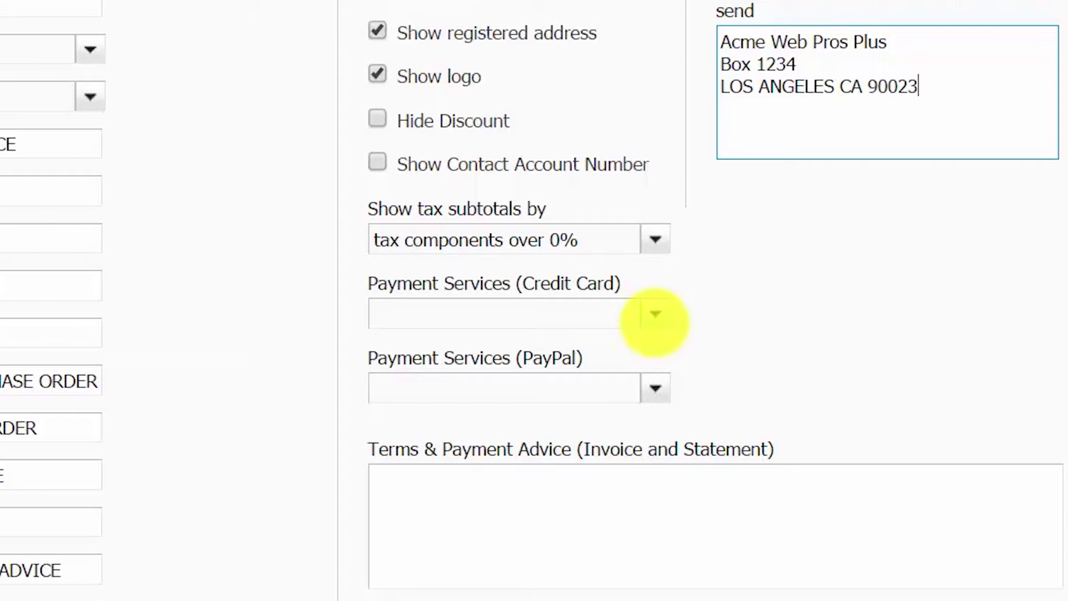
{"action": "left_click", "coordinate": [654, 313]}
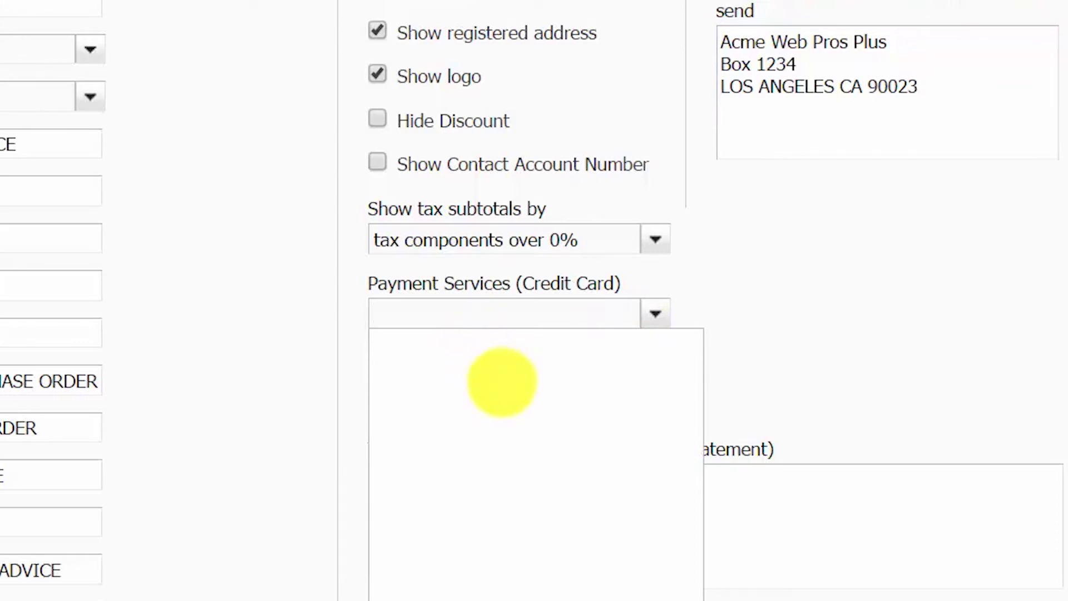
{"action": "left_click", "coordinate": [755, 308]}
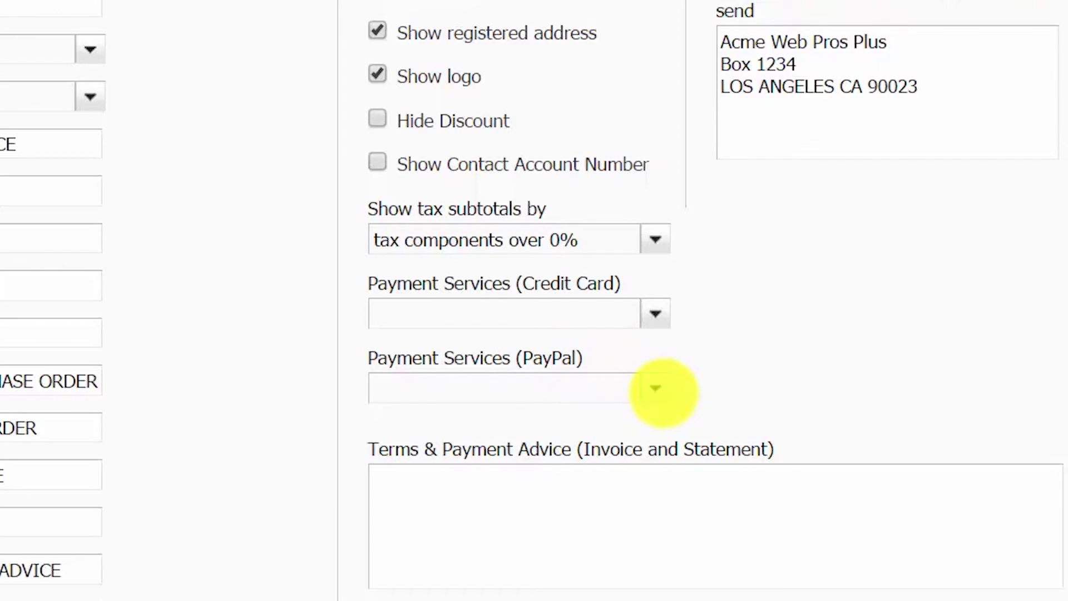
{"action": "left_click", "coordinate": [656, 388]}
{"action": "left_click", "coordinate": [737, 379]}
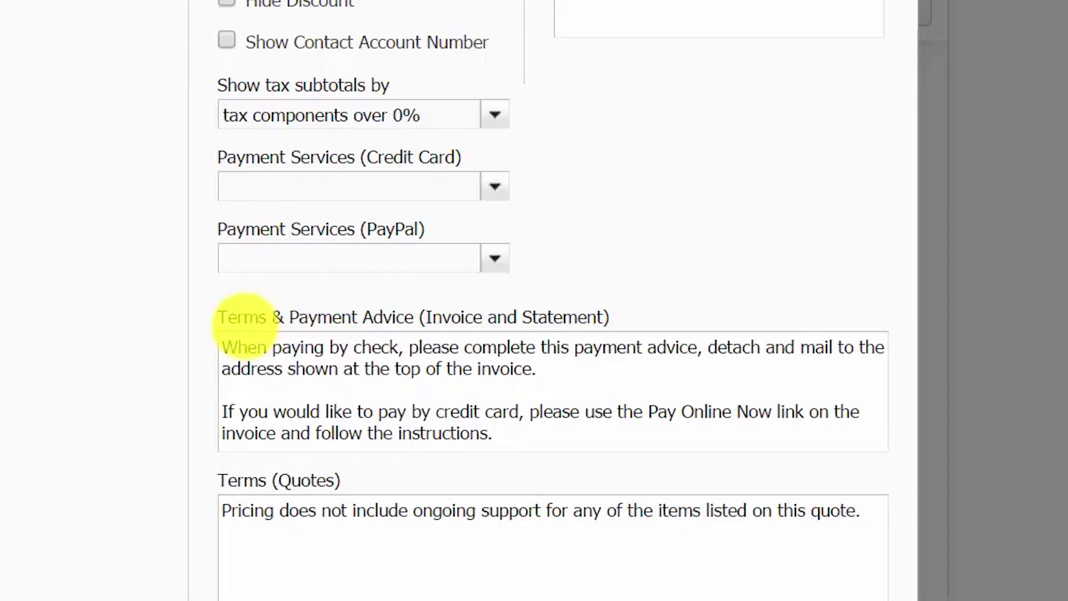
- Review the invoice payment advice and quote terms, and save the new branding theme
{"action": "scroll", "coordinate": [334, 303], "scroll_direction": "down", "scroll_amount": 1}
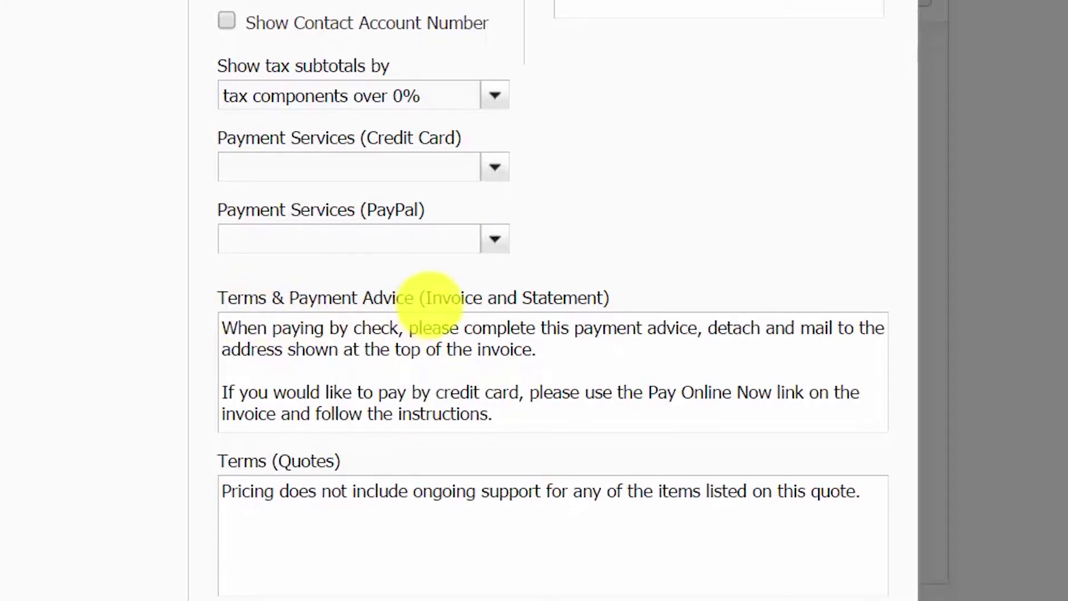
{"action": "scroll", "coordinate": [433, 267], "scroll_direction": "down", "scroll_amount": 3}
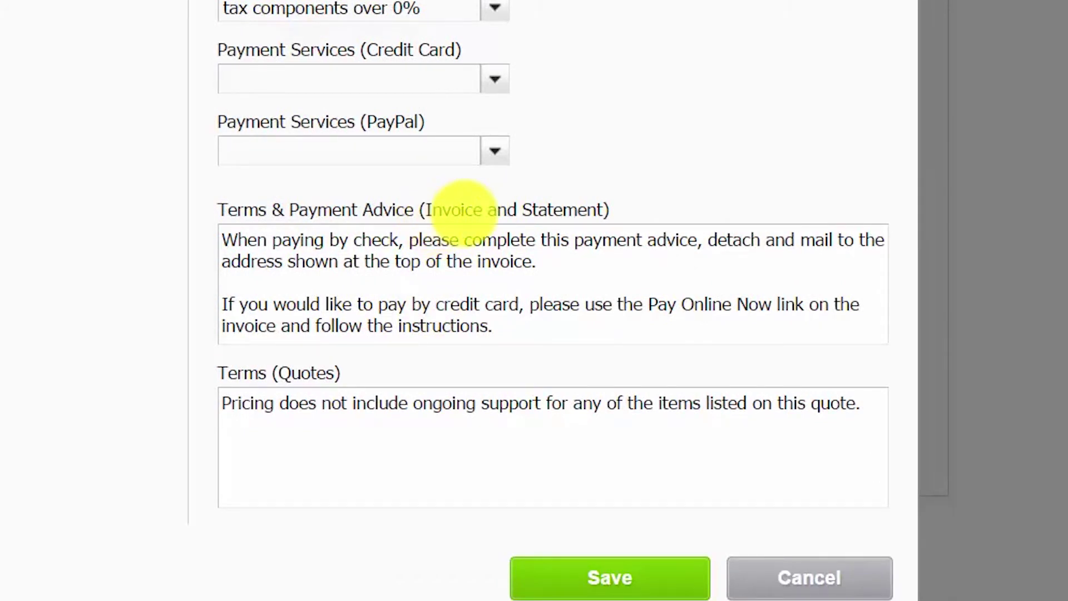
{"action": "left_click", "coordinate": [508, 210]}
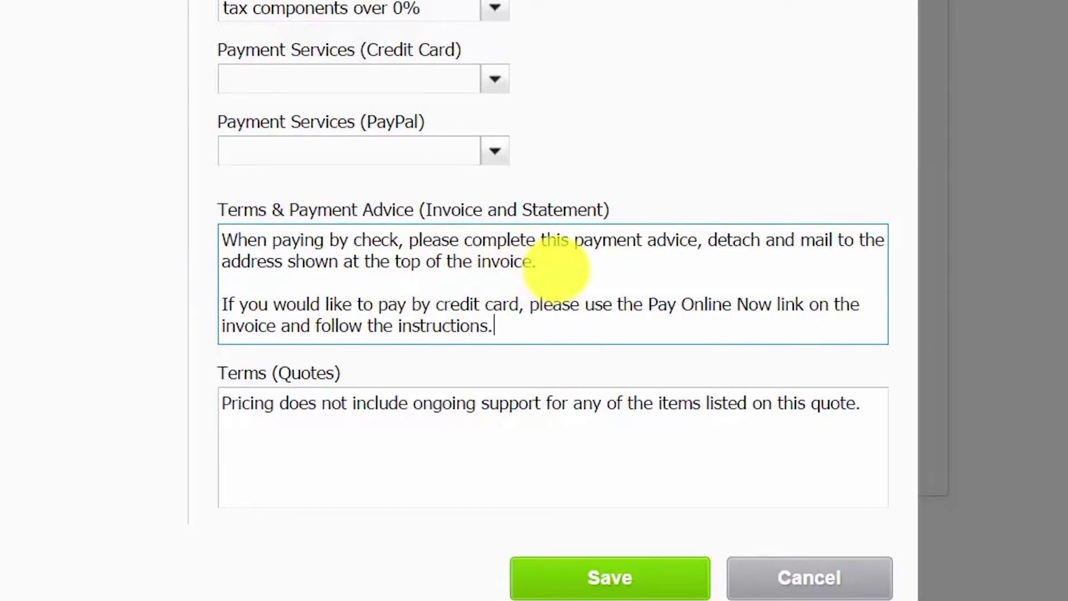
{"action": "left_click", "coordinate": [315, 563]}
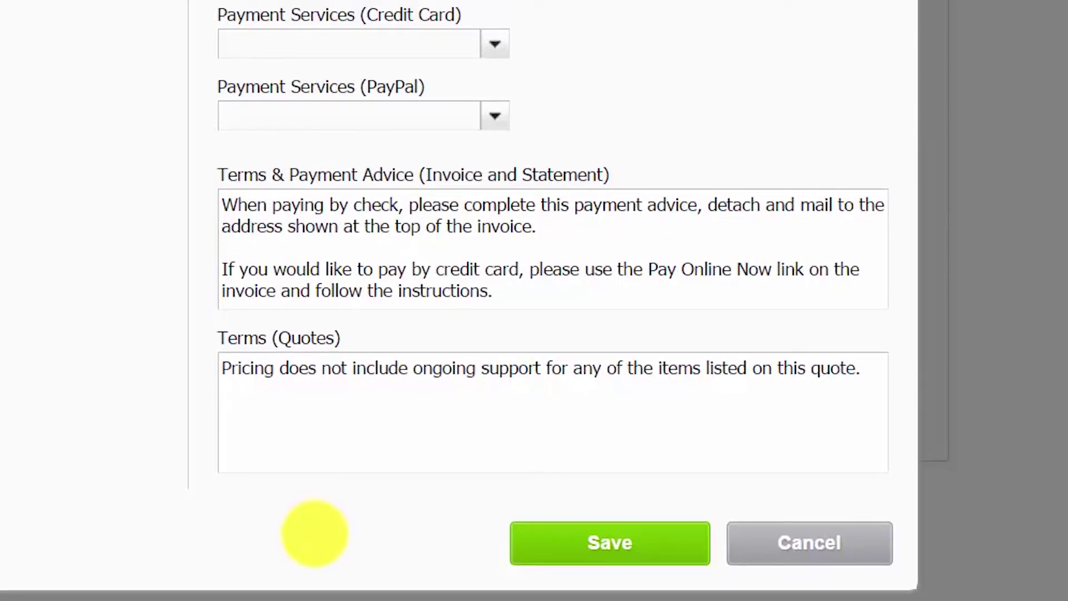
{"action": "left_click", "coordinate": [605, 545]}
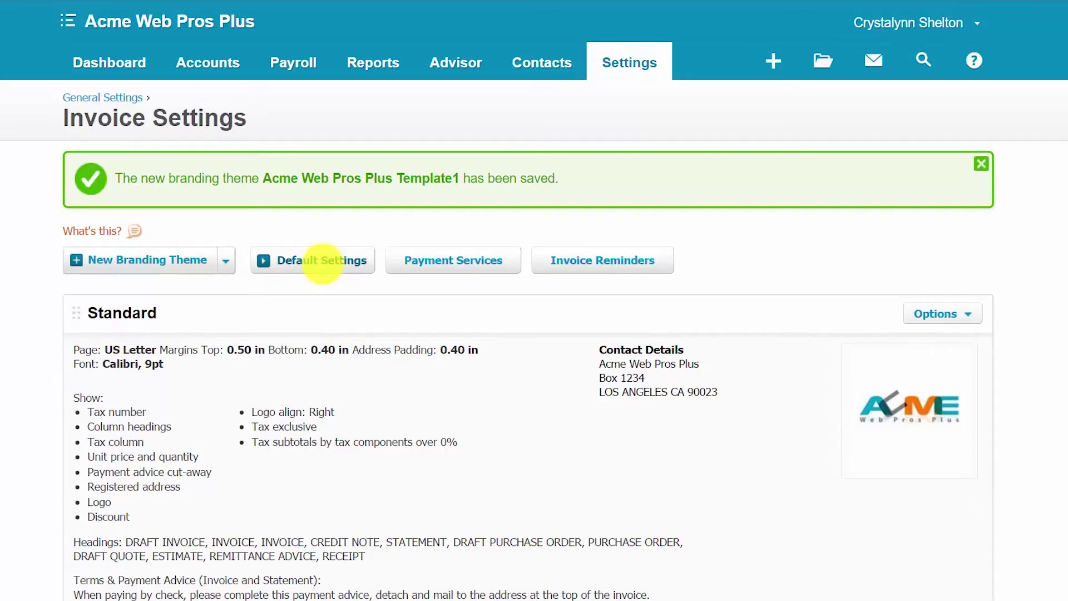
- In the invoice Default Settings, set the bills default due date to 30 day(s) after the bill date
{"action": "left_click", "coordinate": [322, 260]}
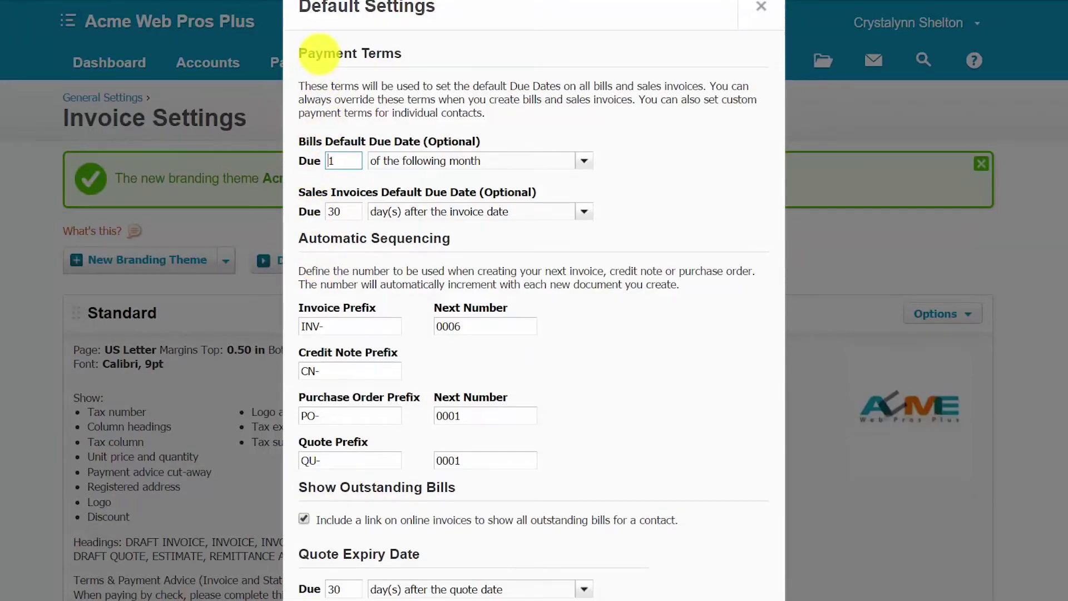
{"action": "left_click", "coordinate": [319, 52]}
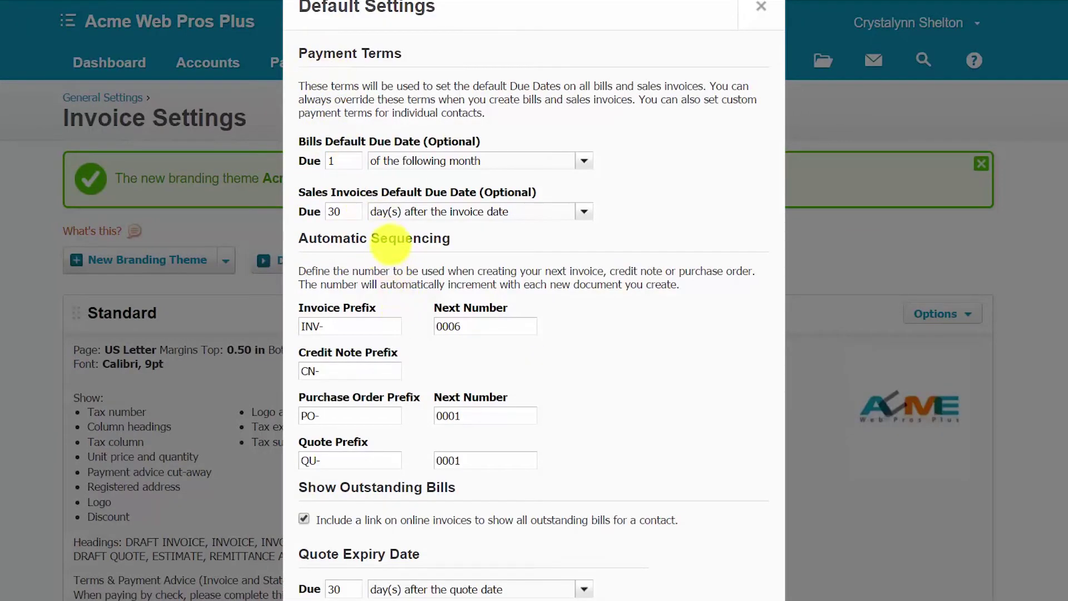
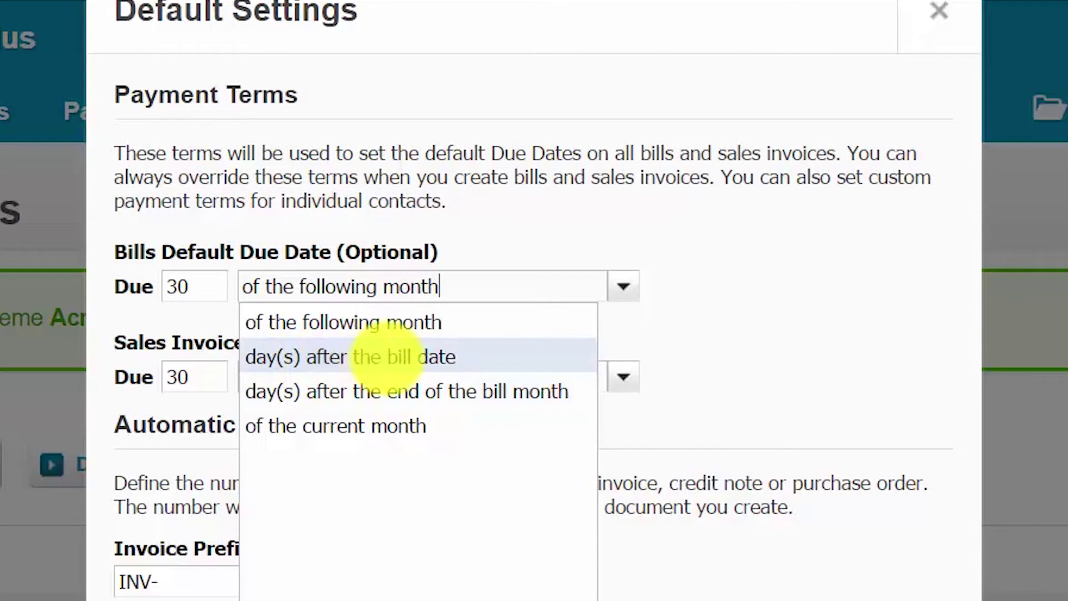
{"action": "left_click", "coordinate": [388, 356]}
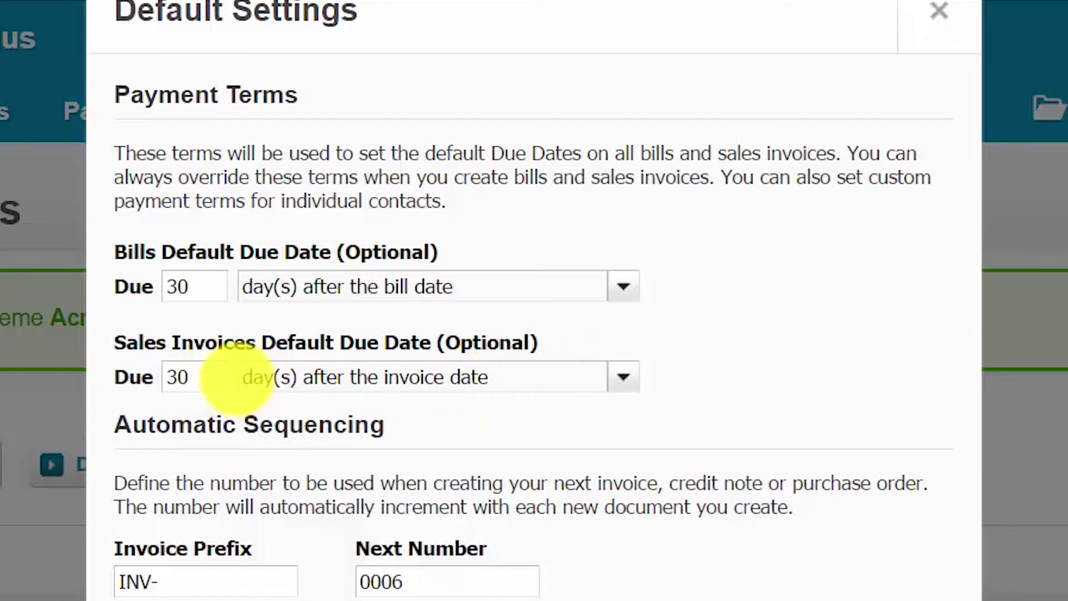
- Set the sales invoices default due date to 15 of the following month
{"action": "left_click", "coordinate": [621, 377]}
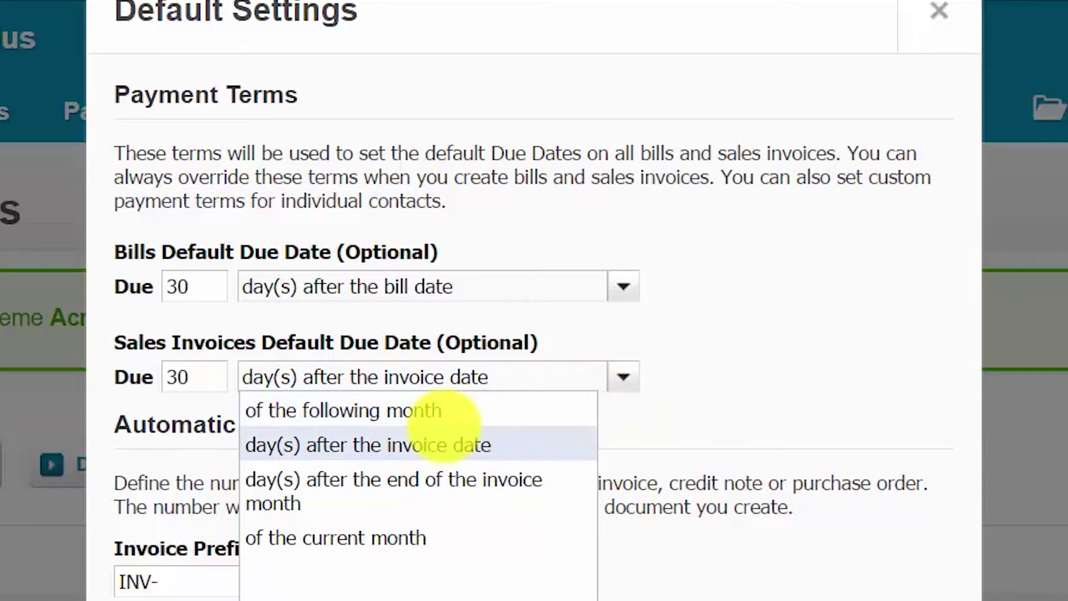
{"action": "left_click_drag", "start_coordinate": [209, 370], "coordinate": [131, 375]}
{"action": "type", "text": "15"}
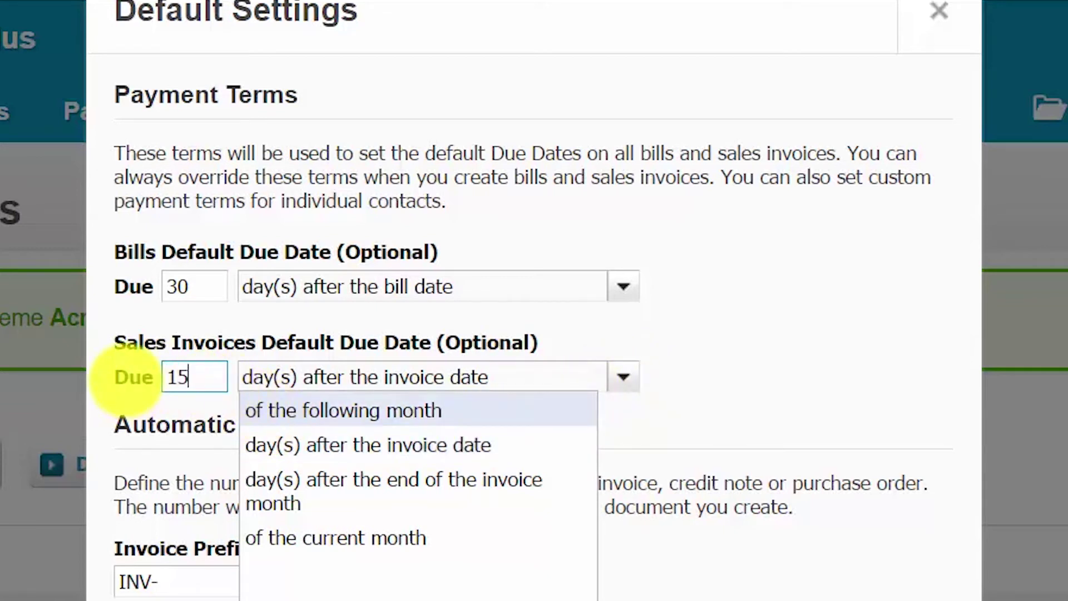
{"action": "left_click", "coordinate": [328, 411]}
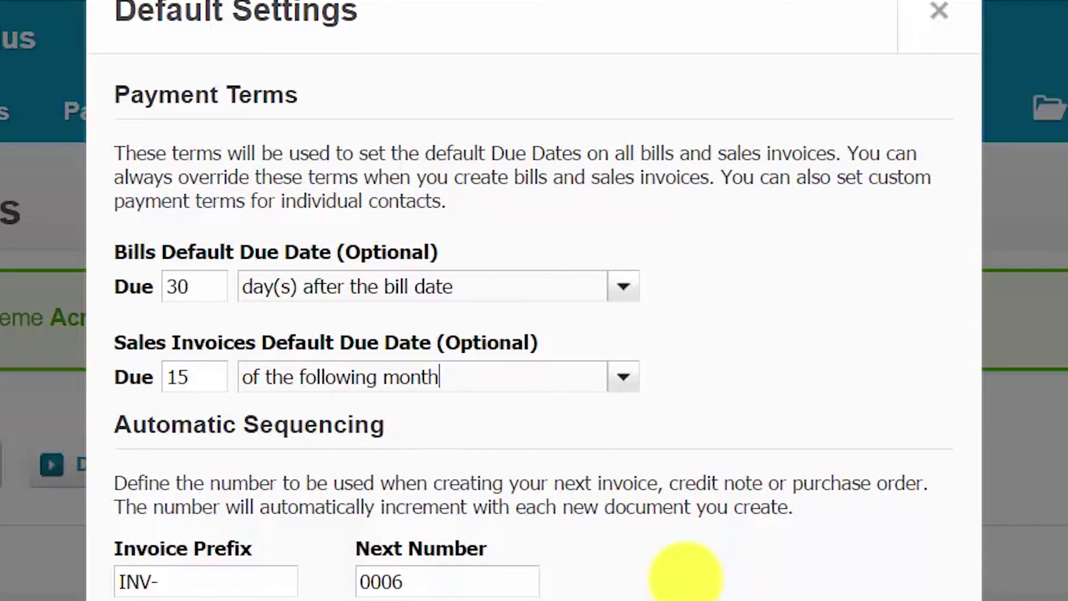
- In the automatic sequencing settings, set the next invoice number to 10000
{"action": "scroll", "coordinate": [686, 573], "scroll_direction": "down", "scroll_amount": 2}
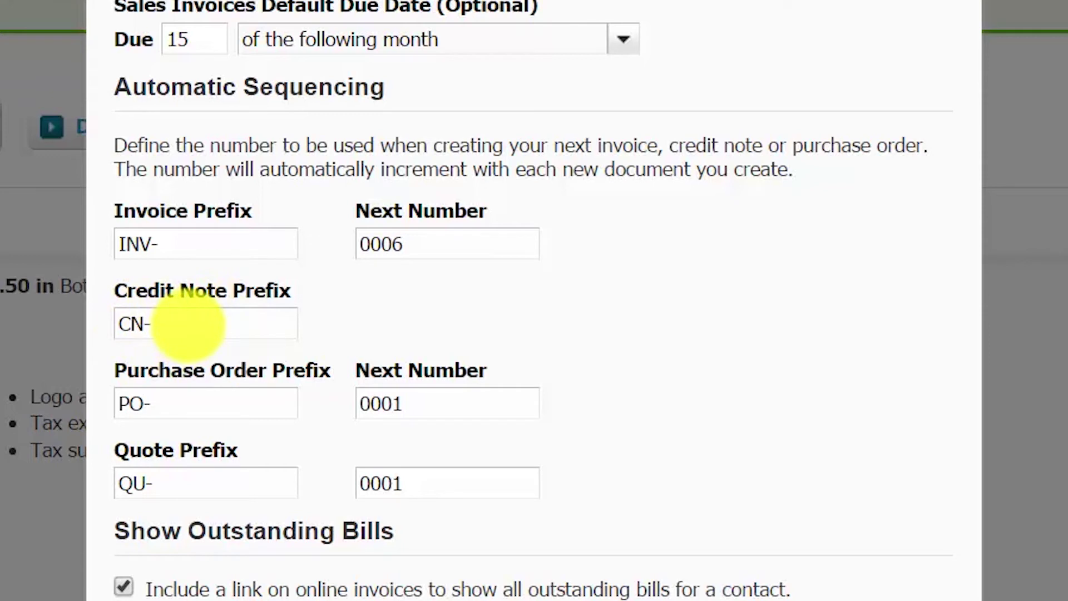
{"action": "left_click_drag", "start_coordinate": [429, 239], "coordinate": [382, 245]}
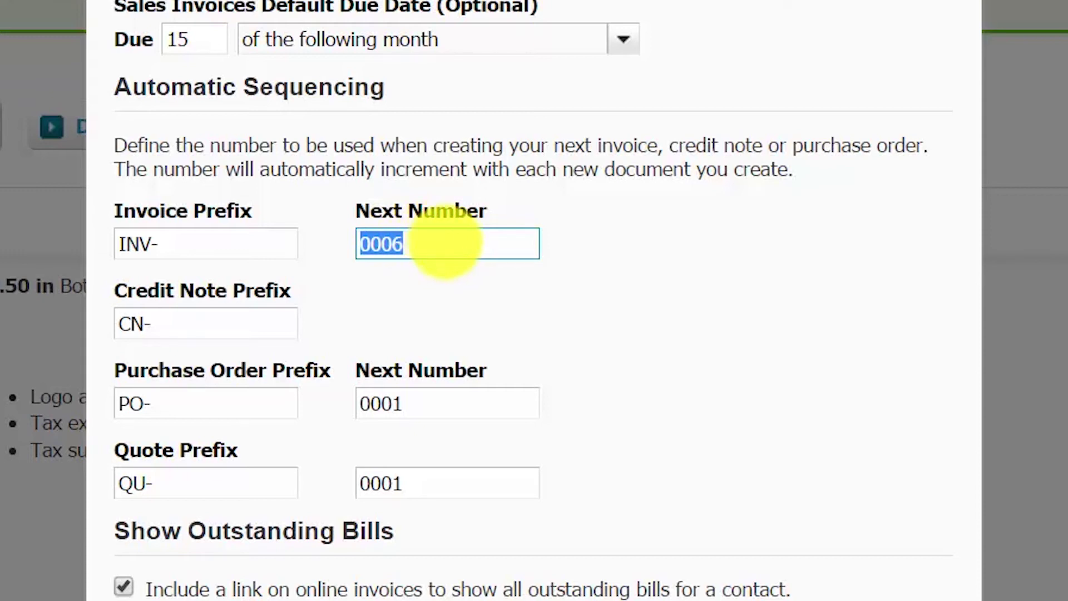
{"action": "left_click", "coordinate": [443, 244]}
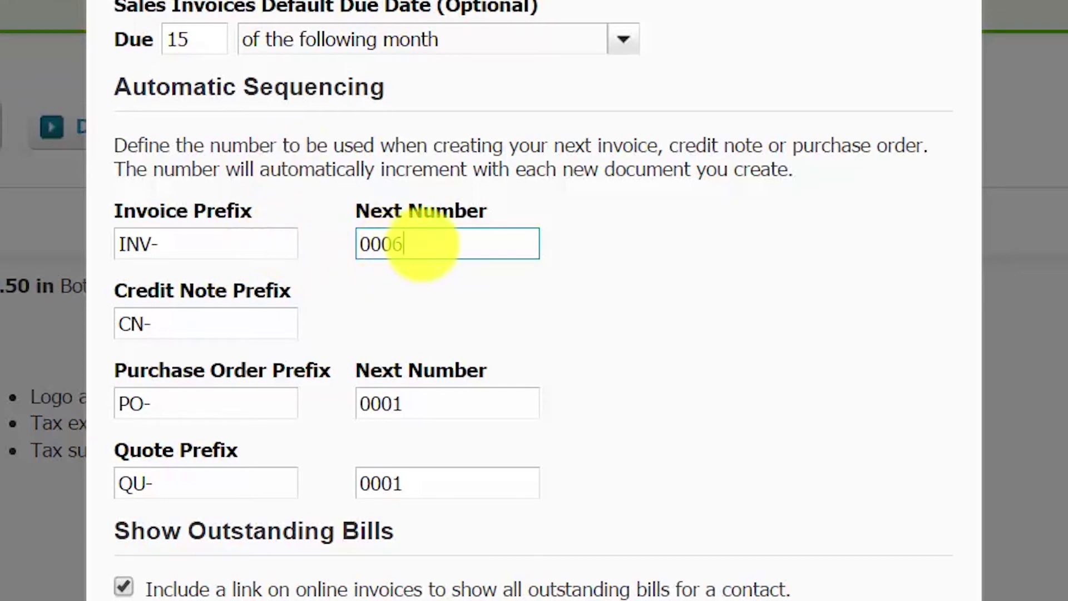
{"action": "key", "text": "BackSpace"}
{"action": "key", "text": "BackSpace"}
{"action": "key", "text": "BackSpace"}
{"action": "key", "text": "BackSpace"}
{"action": "type", "text": "1000"}
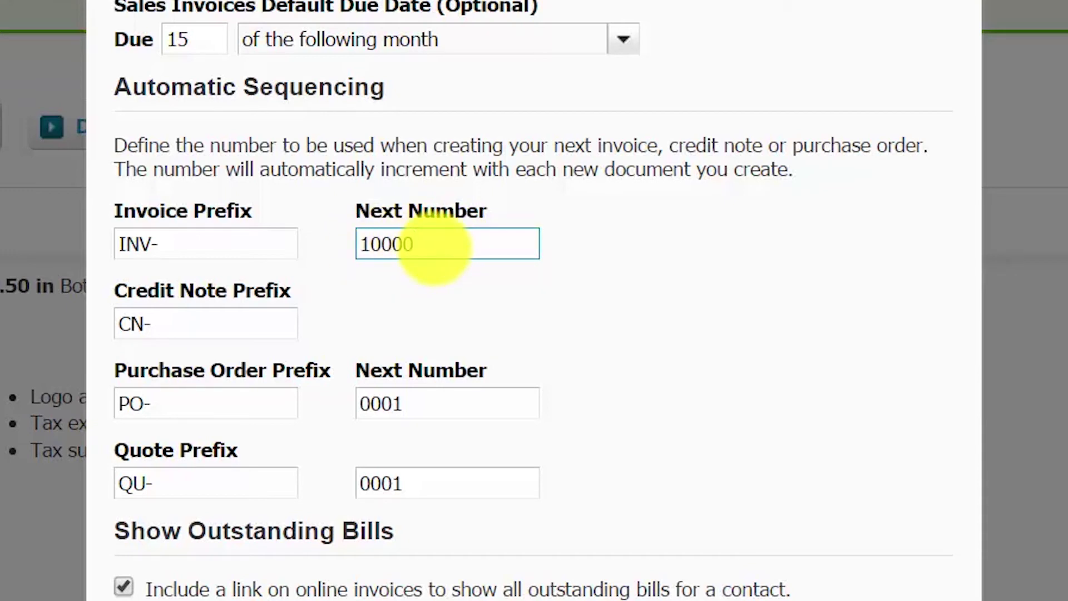
{"action": "left_click_drag", "start_coordinate": [453, 242], "coordinate": [331, 242]}
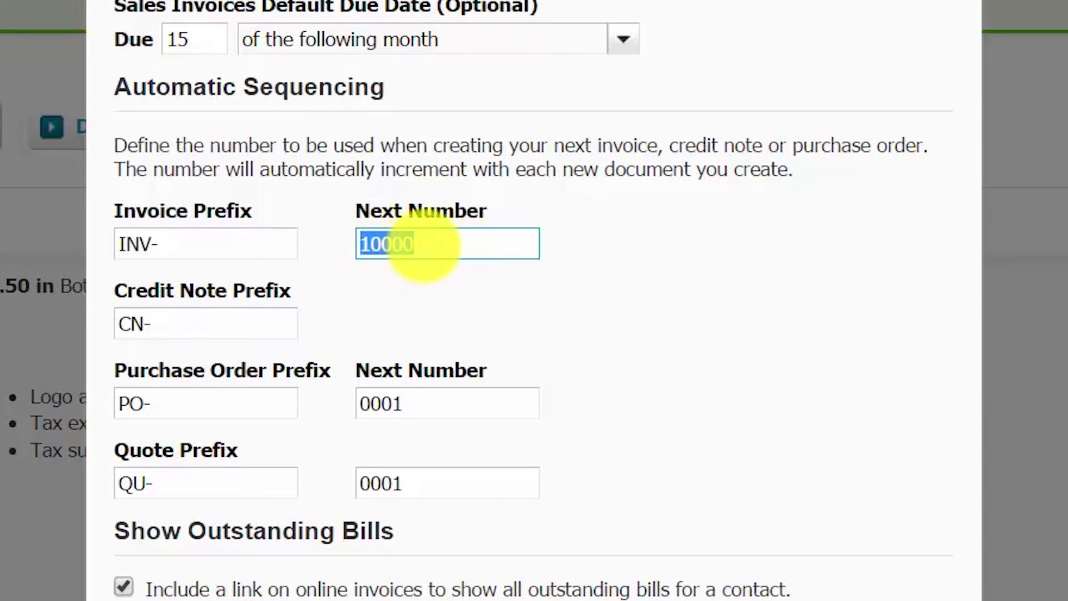
{"action": "left_click", "coordinate": [442, 245]}
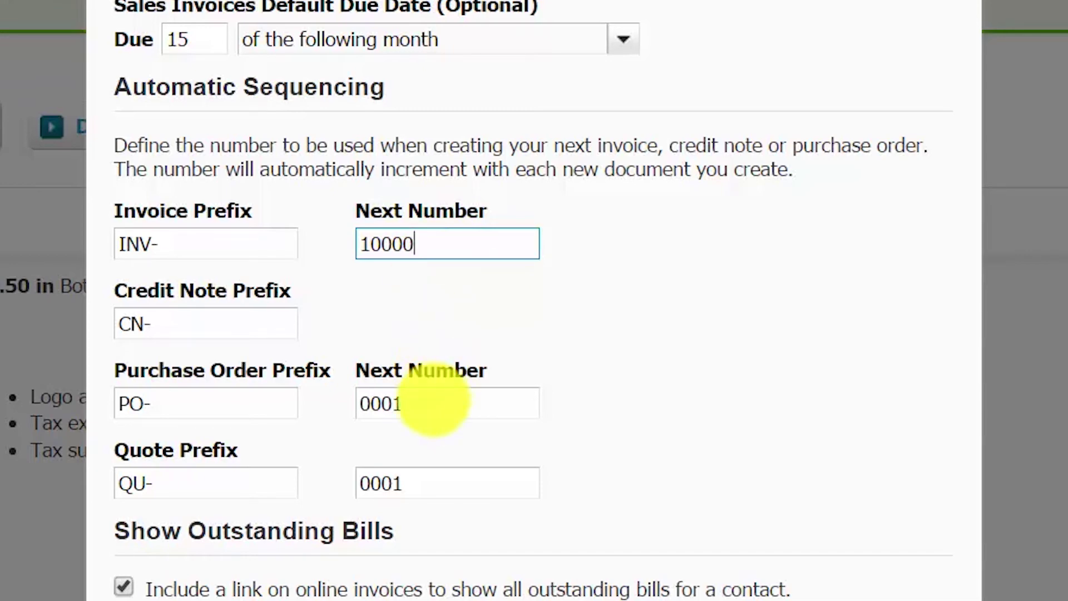
- Review the due date options for quote expiry and save the default settings
{"action": "scroll", "coordinate": [432, 406], "scroll_direction": "down", "scroll_amount": 5}
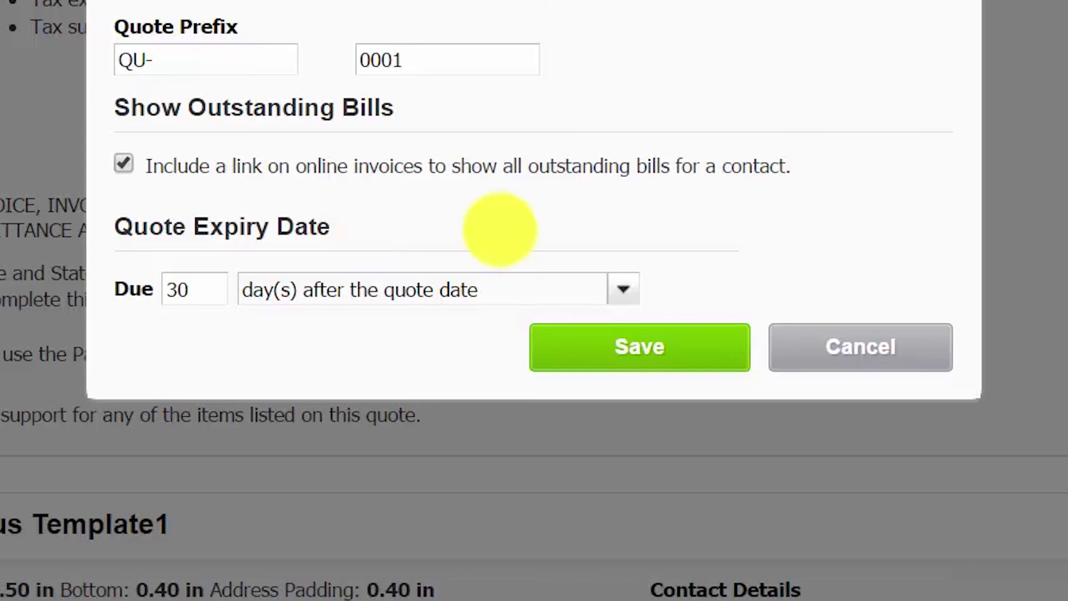
{"action": "left_click", "coordinate": [623, 289]}
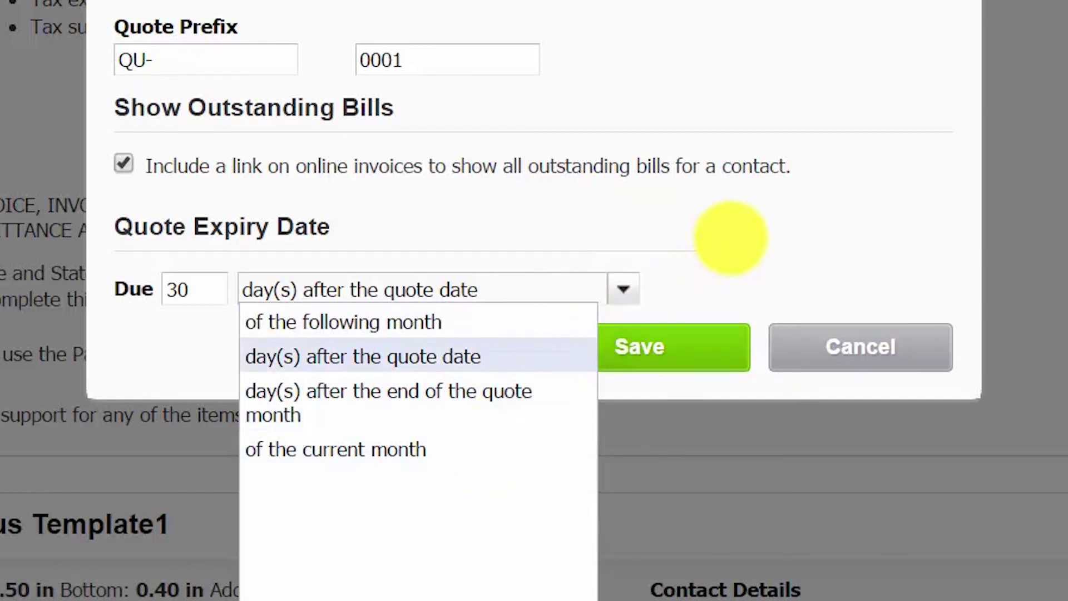
{"action": "left_click", "coordinate": [732, 233]}
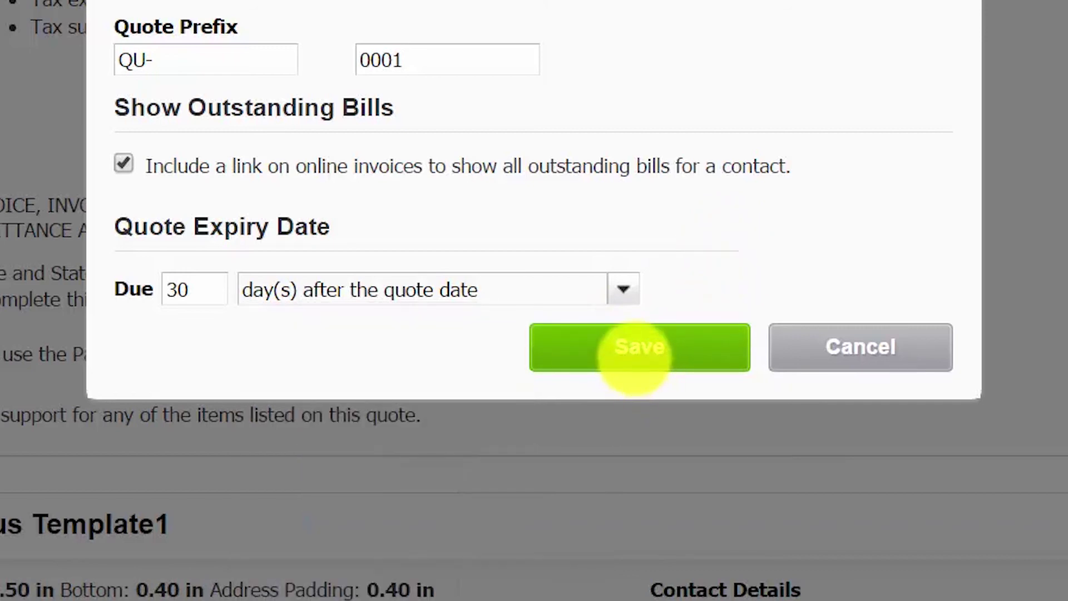
{"action": "left_click", "coordinate": [634, 354]}
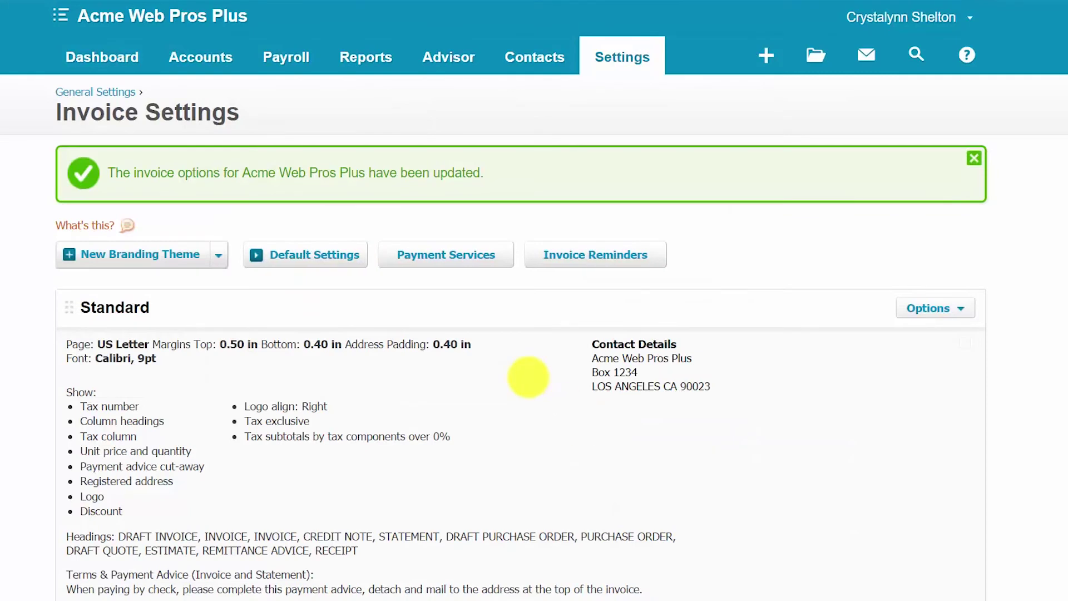
- Look through the payment services that can be added for invoices, and return to the Invoice Settings
{"action": "left_click", "coordinate": [449, 254]}
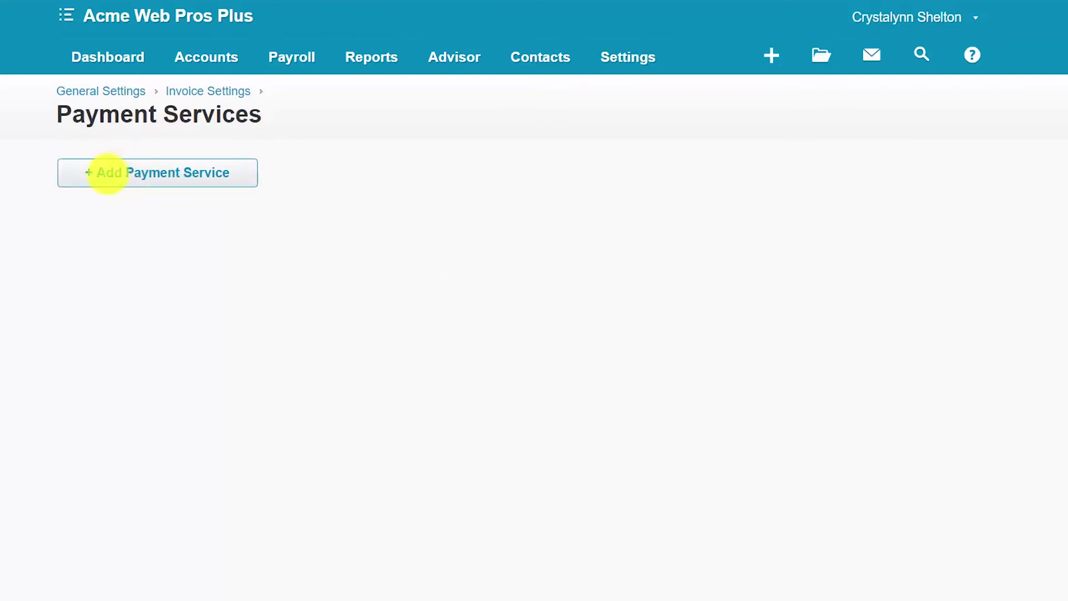
{"action": "left_click", "coordinate": [107, 174]}
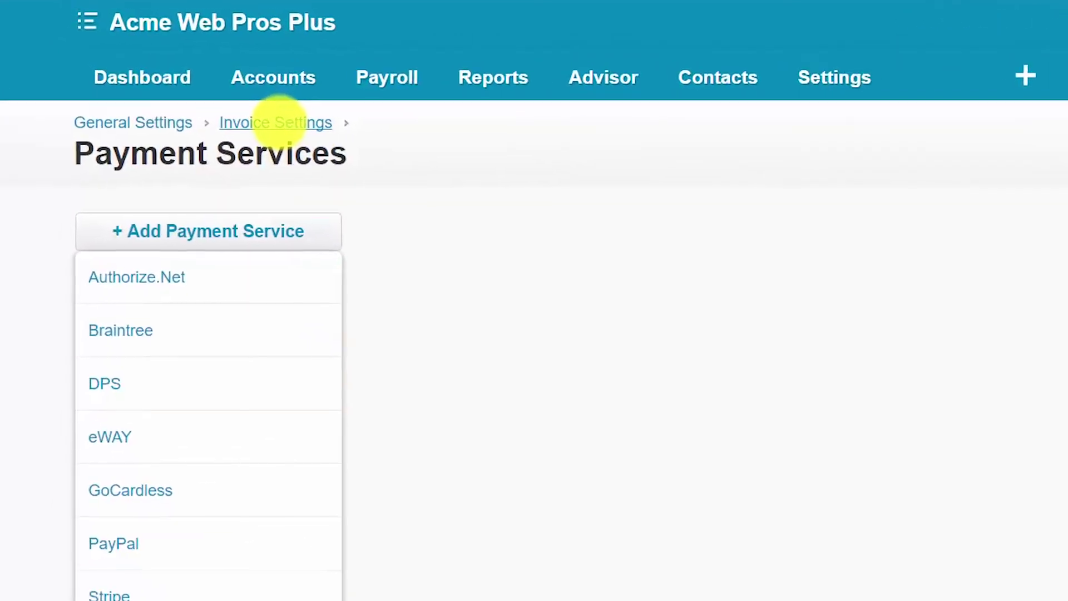
{"action": "left_click", "coordinate": [277, 122]}
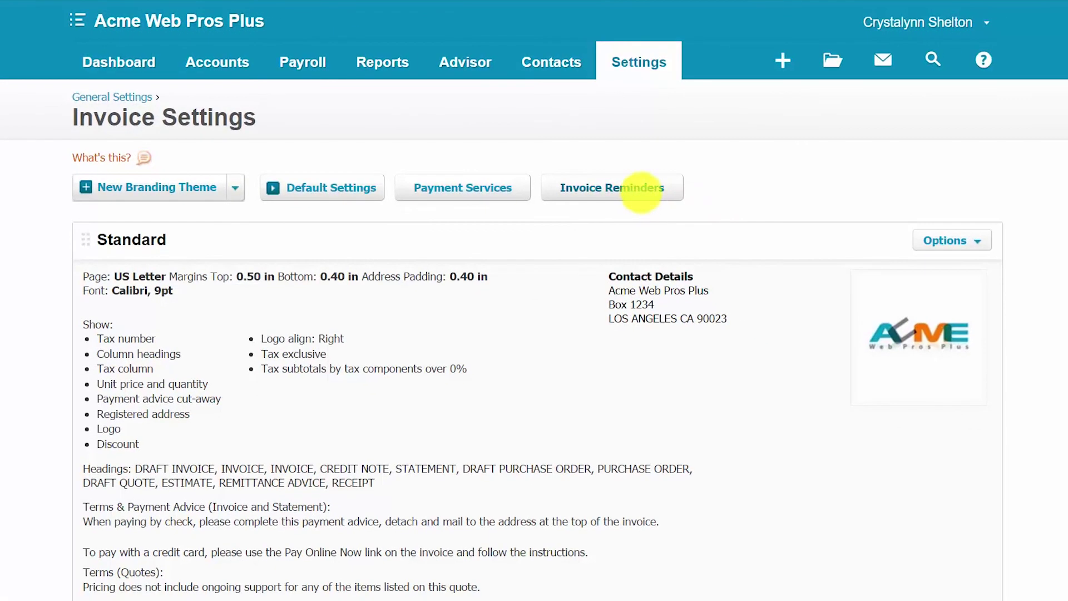
- Turn on emailed invoice reminders and add a reminder for invoices due in 7 days
{"action": "left_click", "coordinate": [641, 192]}
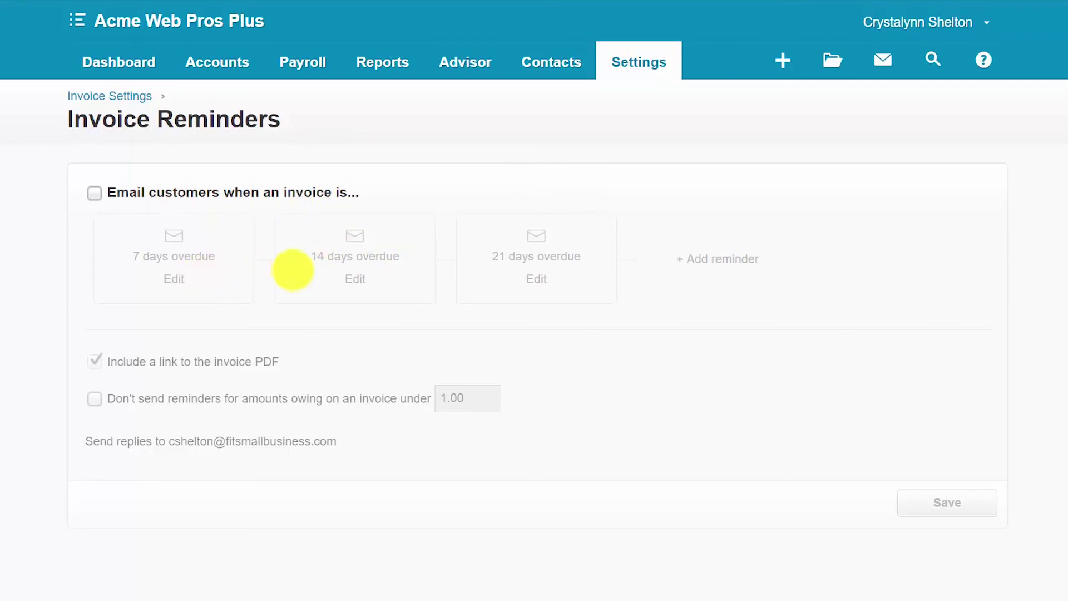
{"action": "left_click", "coordinate": [94, 193]}
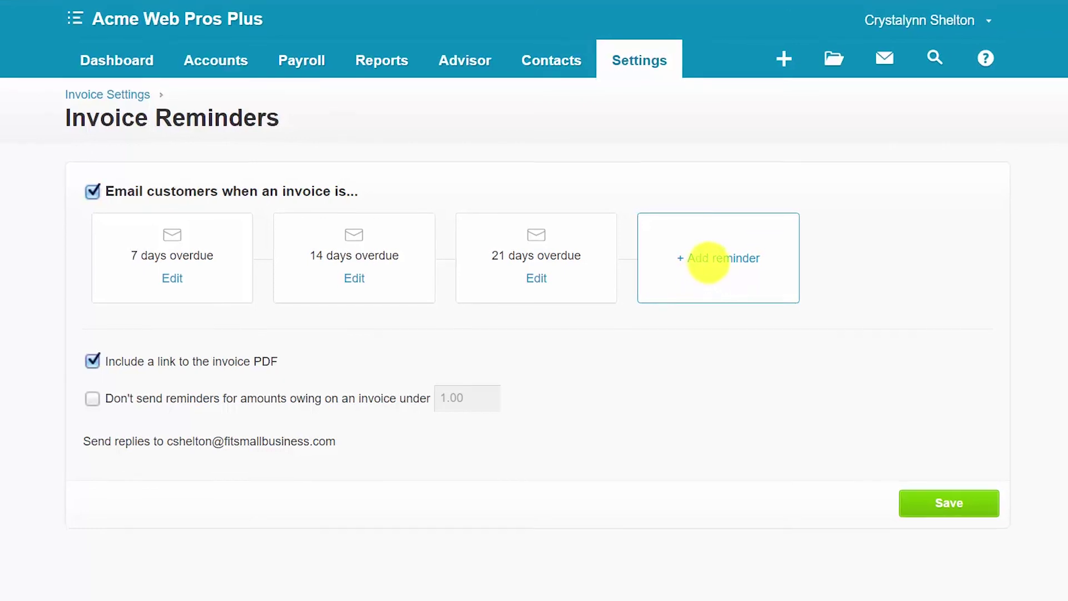
{"action": "left_click", "coordinate": [707, 261]}
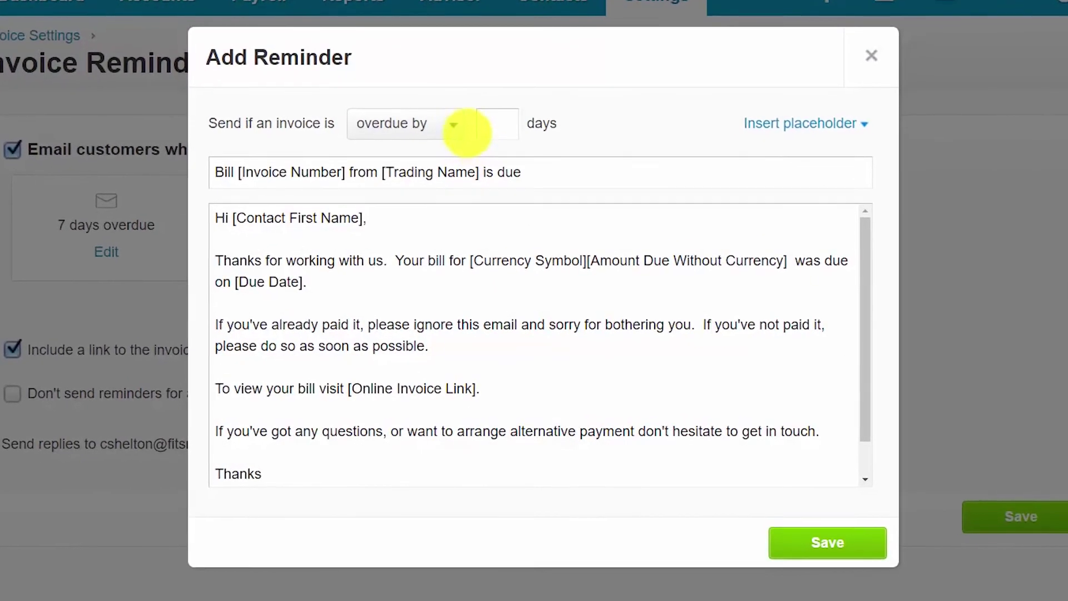
{"action": "left_click", "coordinate": [456, 135]}
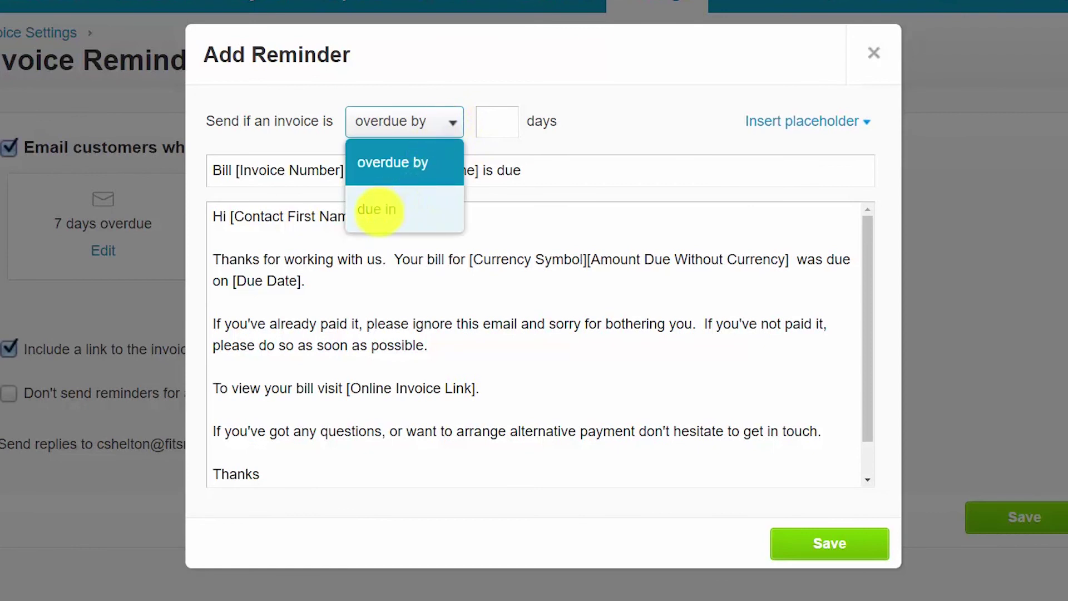
{"action": "left_click", "coordinate": [377, 210]}
{"action": "left_click", "coordinate": [497, 123]}
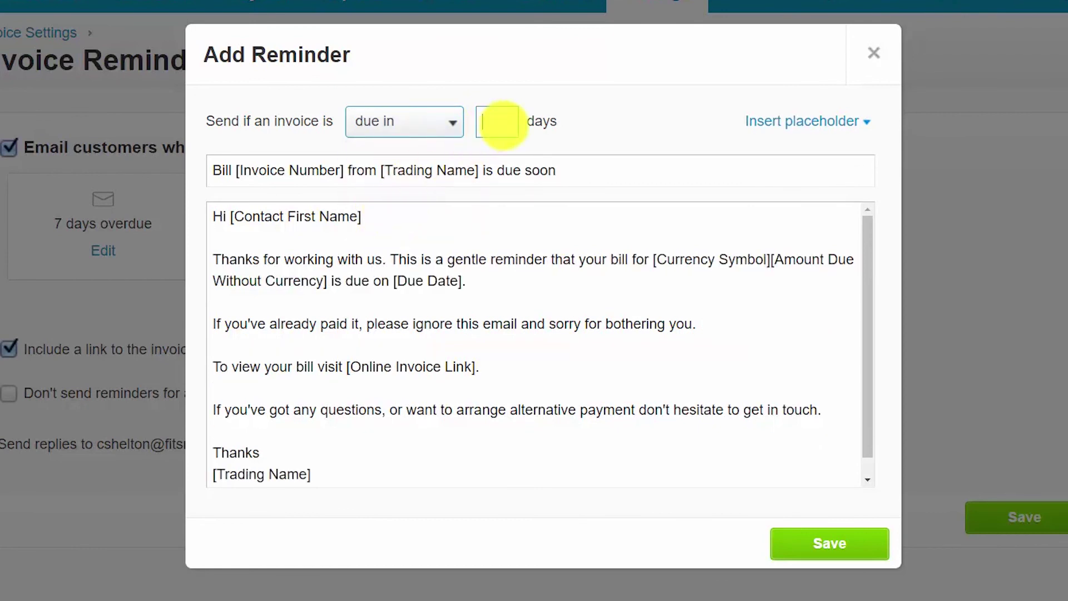
{"action": "type", "text": "7"}
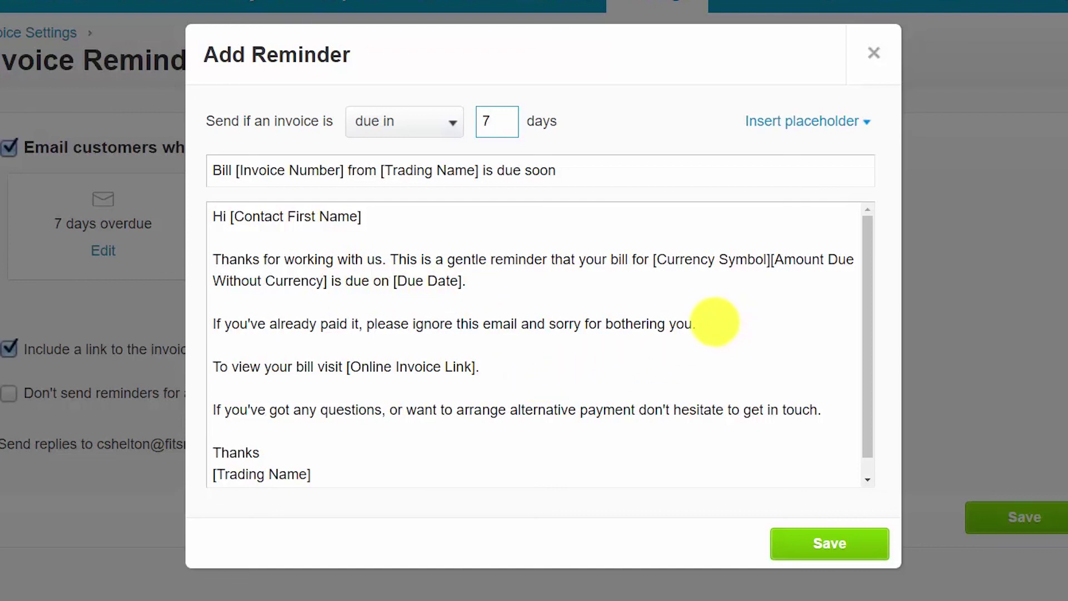
- In the reminder message, end the already-paid sentence with "thank you for your payment." and save the reminder
{"action": "left_click", "coordinate": [709, 322]}
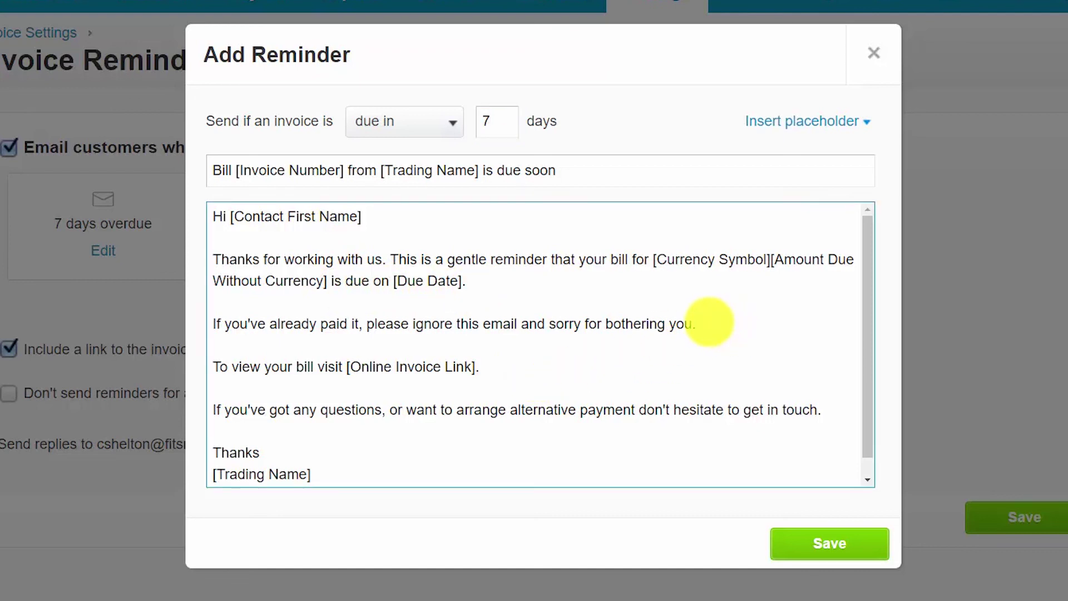
{"action": "key", "text": "BackSpace"}
{"action": "key", "text": "BackSpace"}
{"action": "key", "text": "BackSpace"}
{"action": "key", "text": "BackSpace"}
{"action": "key", "text": "BackSpace"}
{"action": "key", "text": "BackSpace"}
{"action": "key", "text": "BackSpace"}
{"action": "key", "text": "BackSpace"}
{"action": "key", "text": "BackSpace"}
{"action": "key", "text": "BackSpace"}
{"action": "key", "text": "BackSpace"}
{"action": "key", "text": "BackSpace"}
{"action": "key", "text": "BackSpace"}
{"action": "key", "text": "BackSpace"}
{"action": "key", "text": "BackSpace"}
{"action": "key", "text": "BackSpace"}
{"action": "key", "text": "BackSpace"}
{"action": "key", "text": "BackSpace"}
{"action": "key", "text": "BackSpace"}
{"action": "key", "text": "BackSpace"}
{"action": "key", "text": "BackSpace"}
{"action": "key", "text": "BackSpace"}
{"action": "key", "text": "BackSpace"}
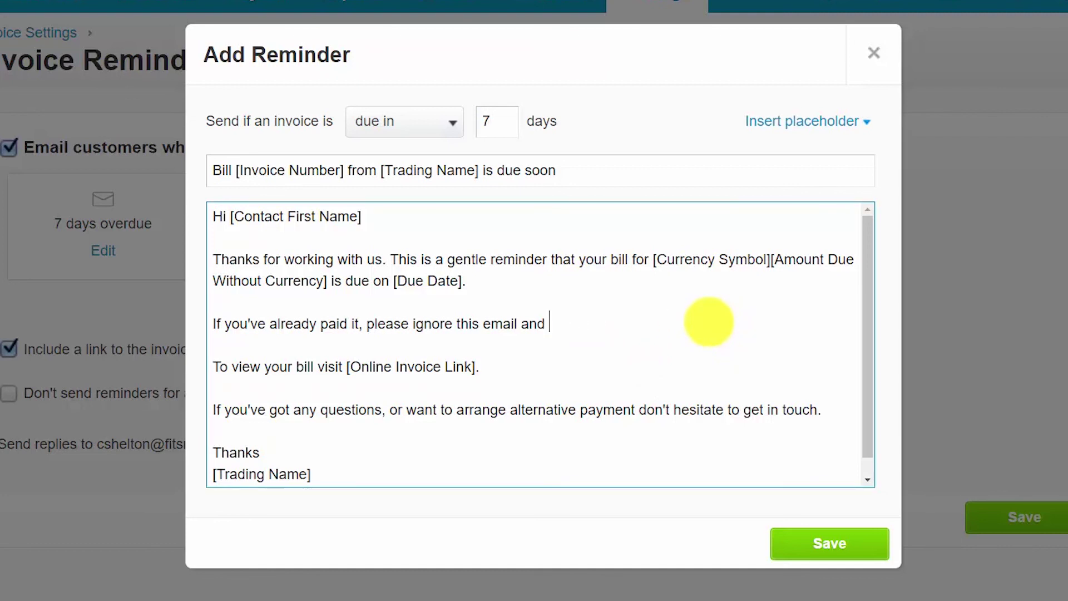
{"action": "type", "text": "thank you for your payment."}
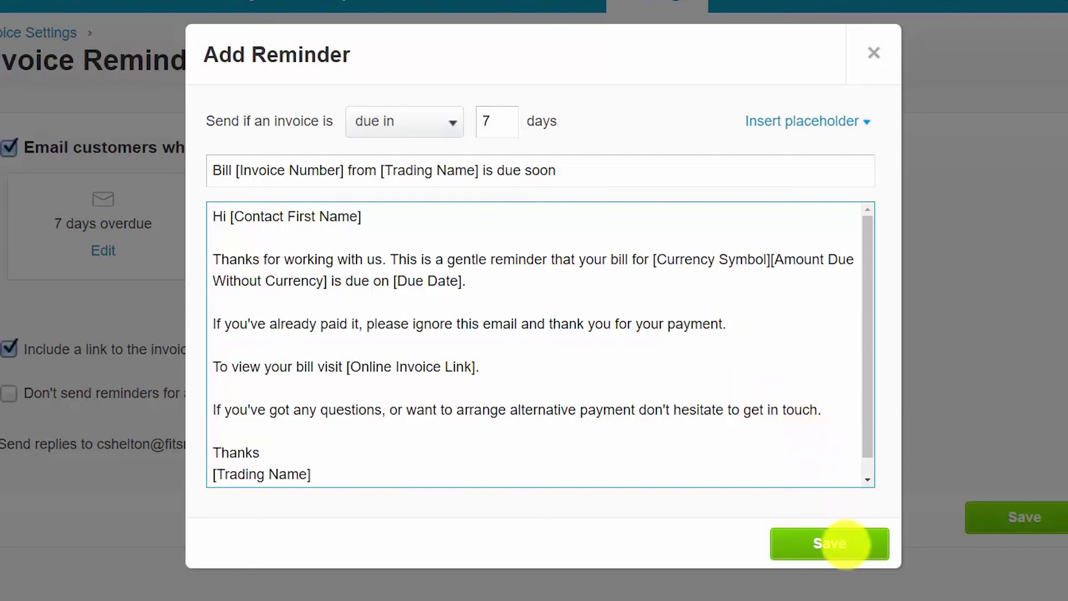
{"action": "left_click", "coordinate": [829, 542]}
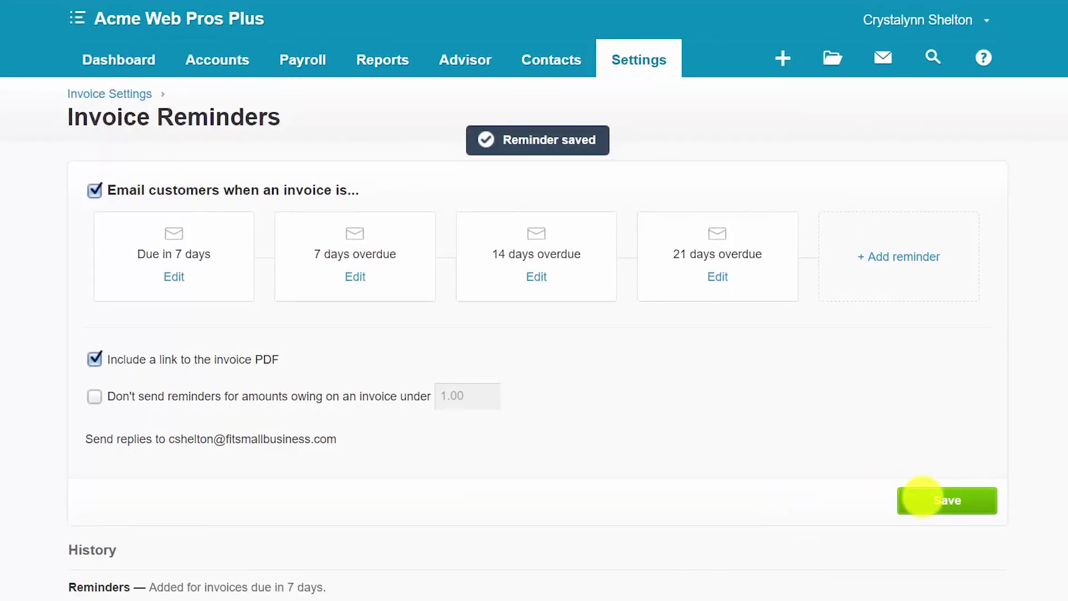
- Save the invoice reminder settings and return to the Dashboard
{"action": "left_click", "coordinate": [979, 500]}
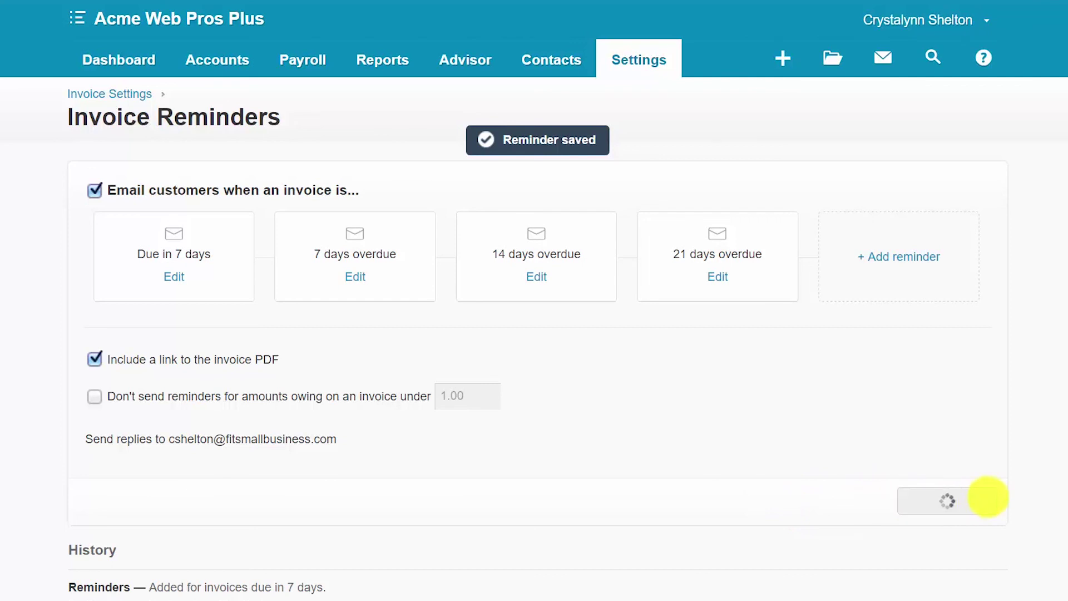
{"action": "left_click", "coordinate": [112, 61]}
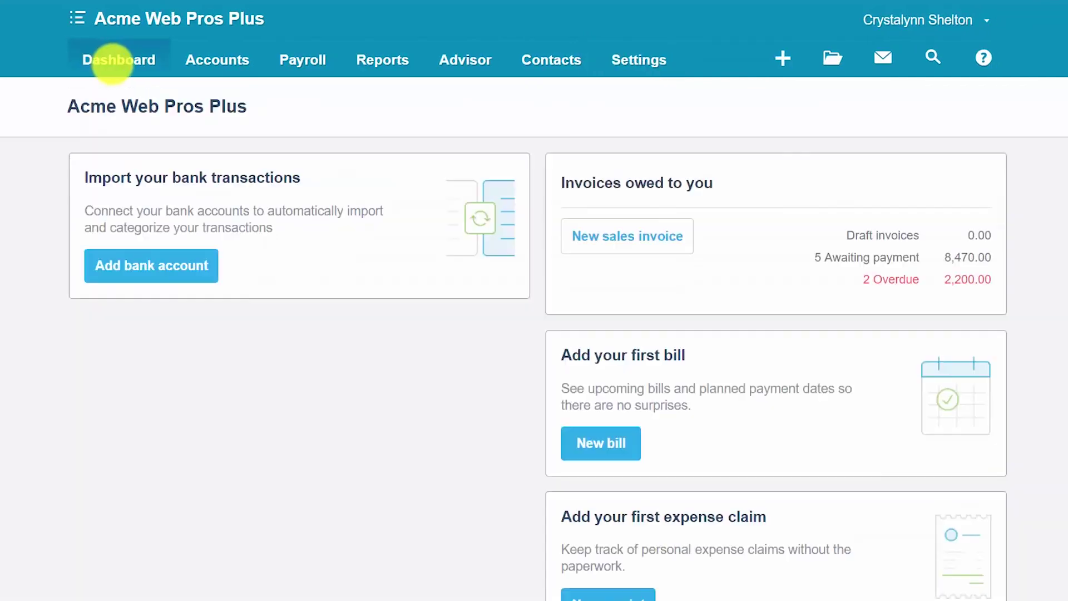